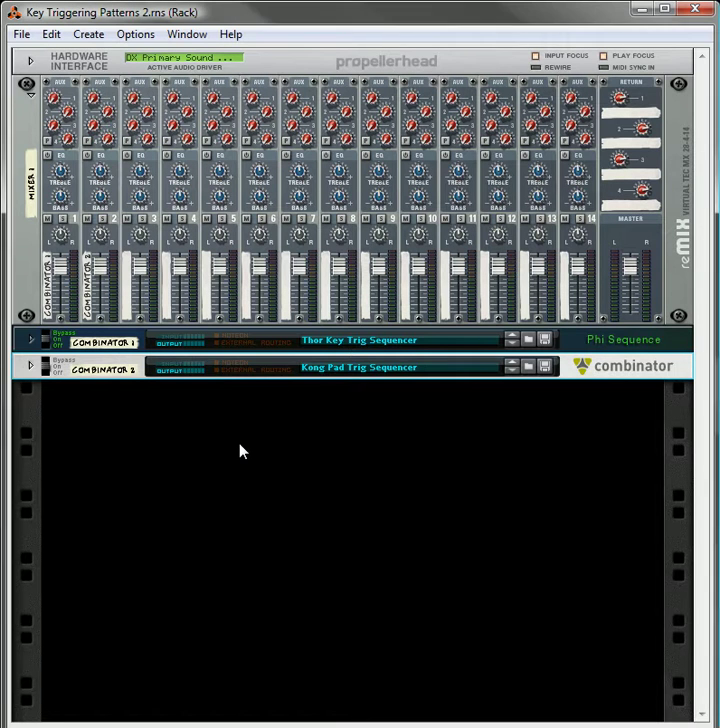
- Add a new Combinator containing a Line Mixer 6:2 and a SubTractor synthesizer
left_click(98, 38)
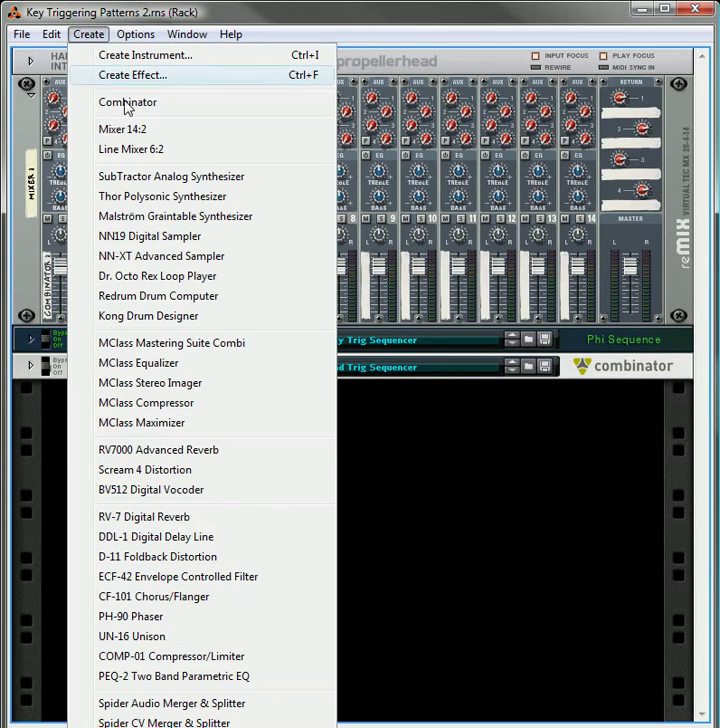
left_click(145, 104)
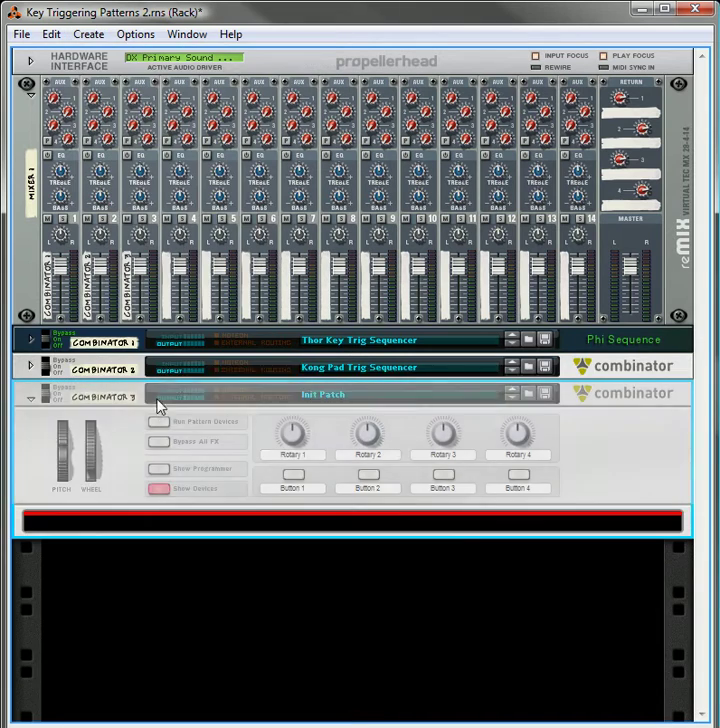
left_click(99, 38)
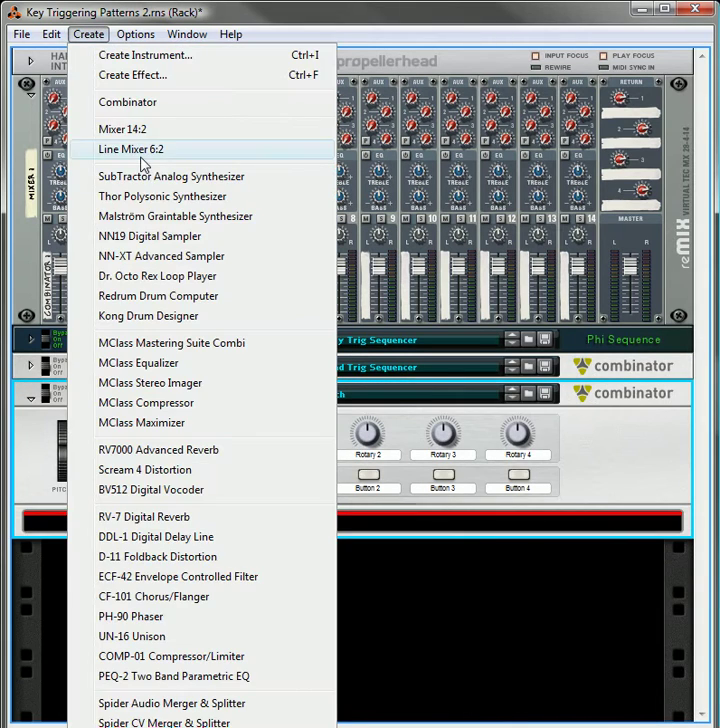
left_click(138, 150)
left_click(92, 35)
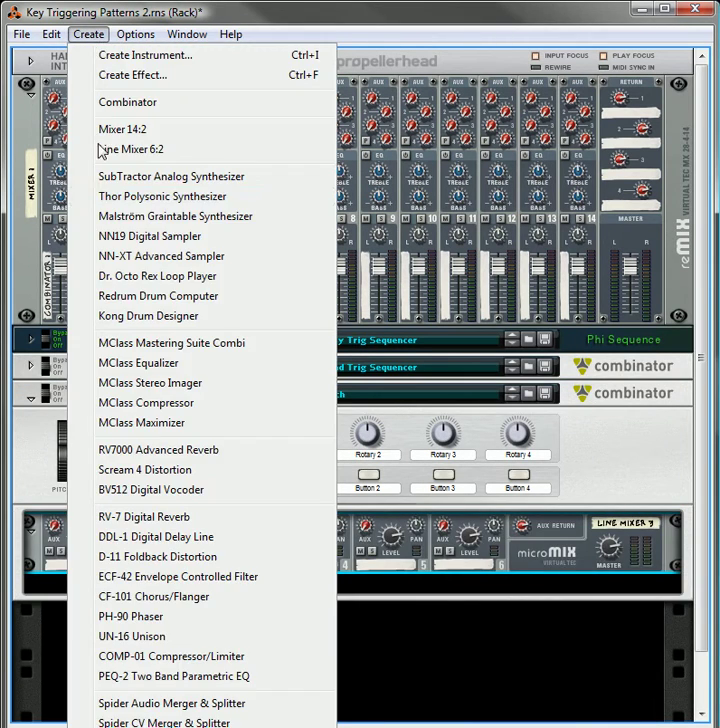
left_click(153, 185)
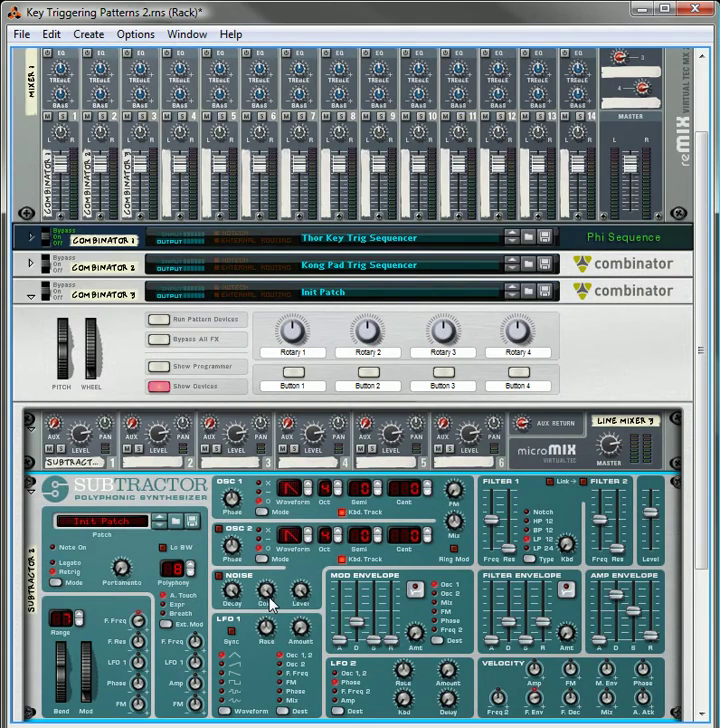
left_click(88, 34)
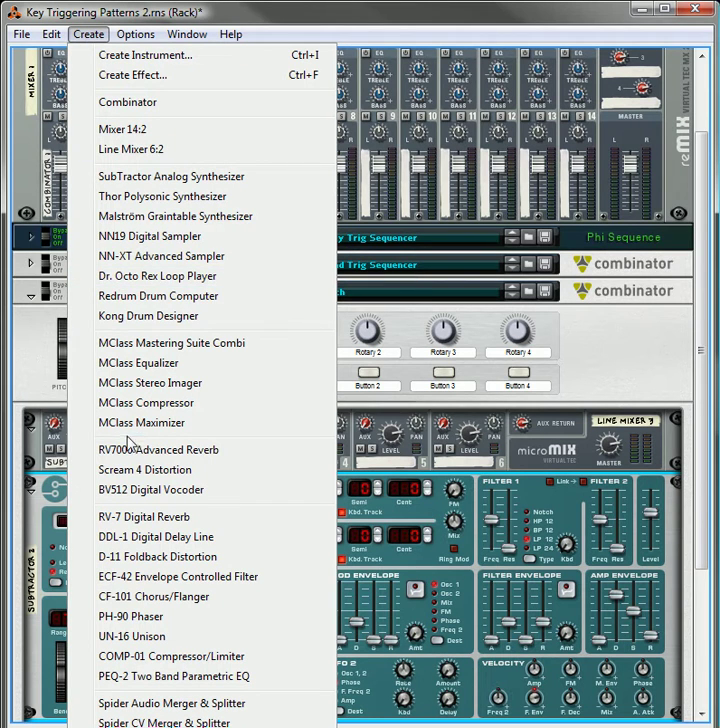
- Add a Thor below the SubTractor, show its programmer, and load the True Thor Init Patch
left_click(150, 197)
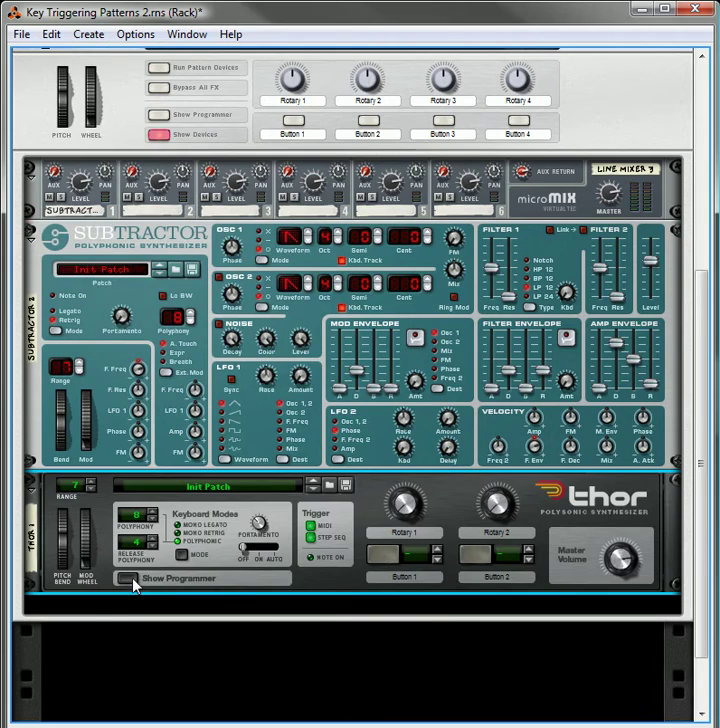
left_click(134, 579)
right_click(263, 176)
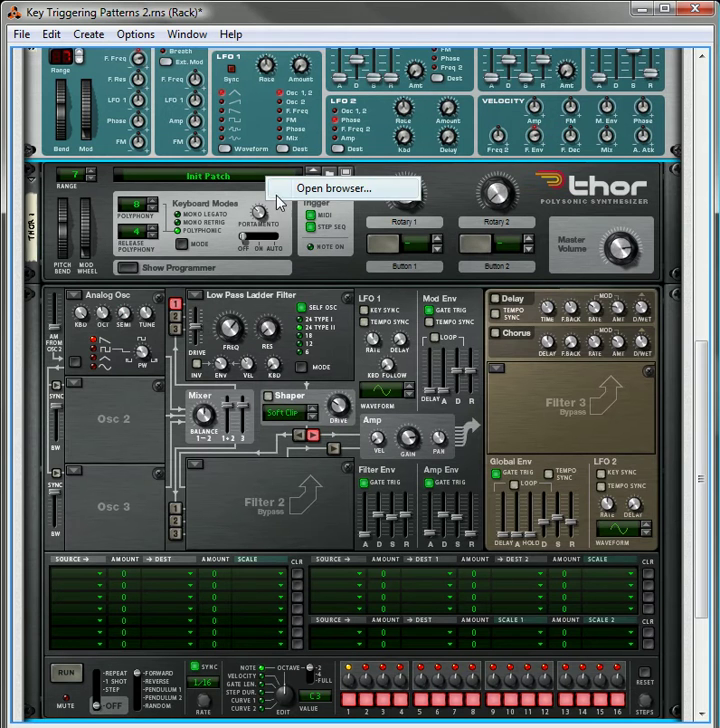
left_click(317, 189)
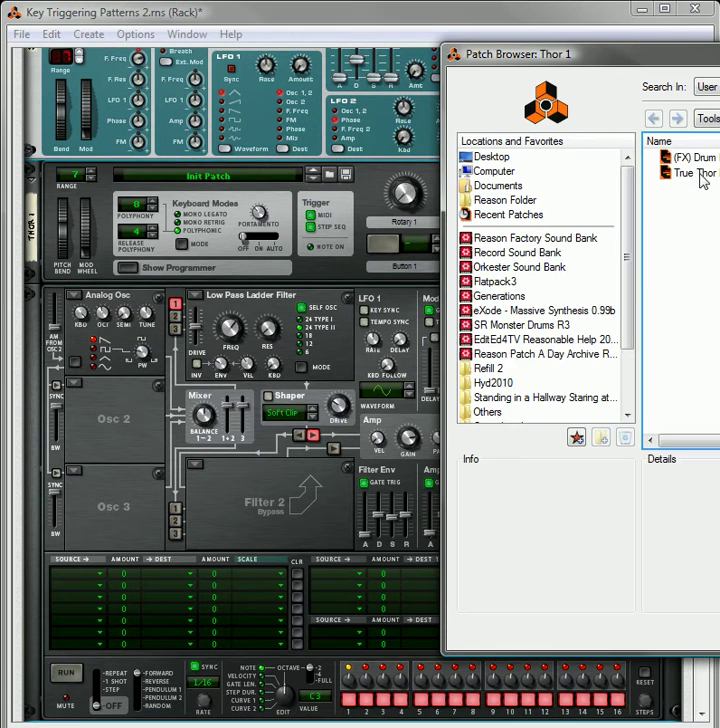
double_click(662, 172)
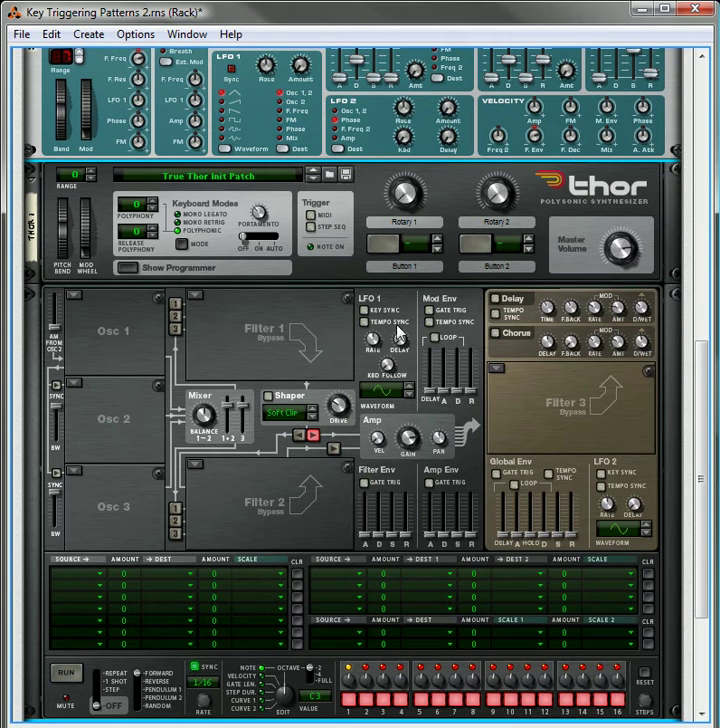
- Set Thor's sequencer to Step mode, editing Curve 1 with step 1 at 0 and step 2 at 127
scroll(173, 365, "down", 3)
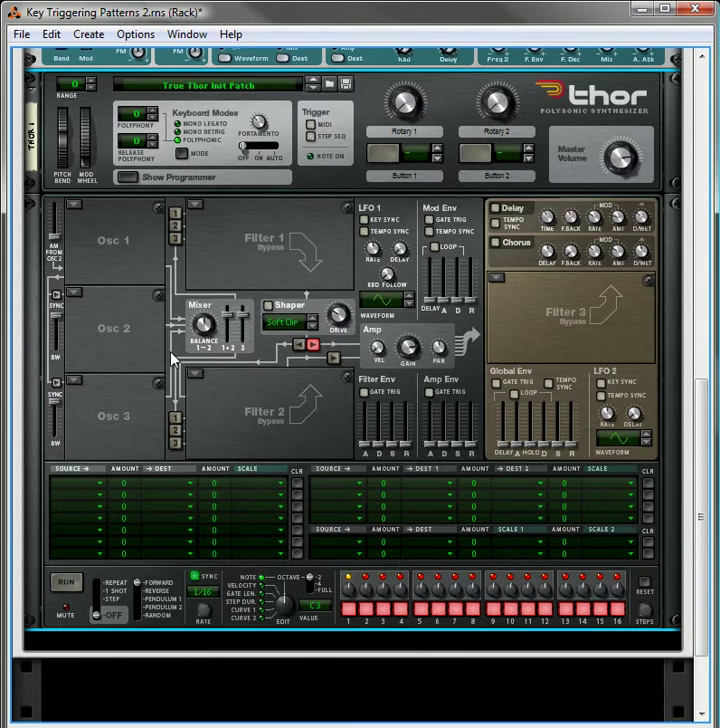
left_click(98, 611)
left_click(100, 605)
left_click_drag(284, 614, 295, 630)
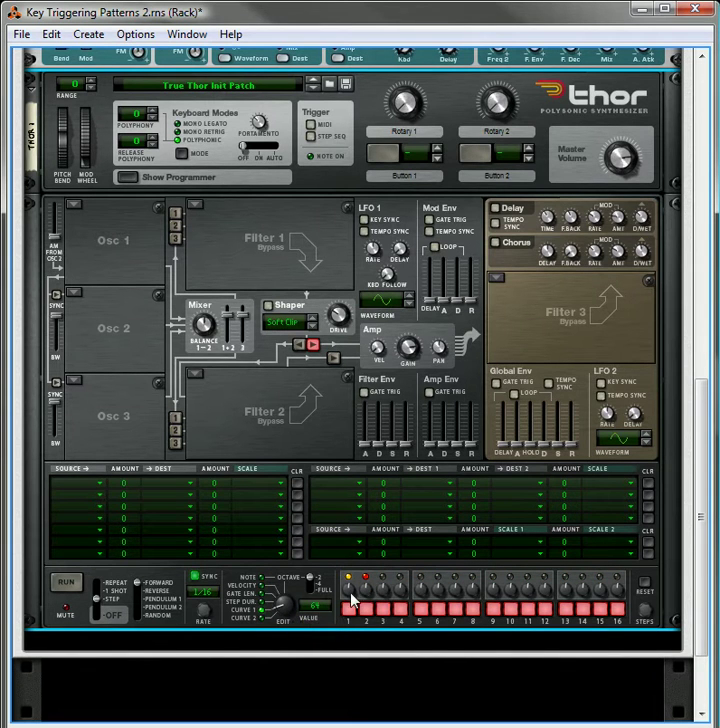
left_click_drag(352, 596, 367, 715)
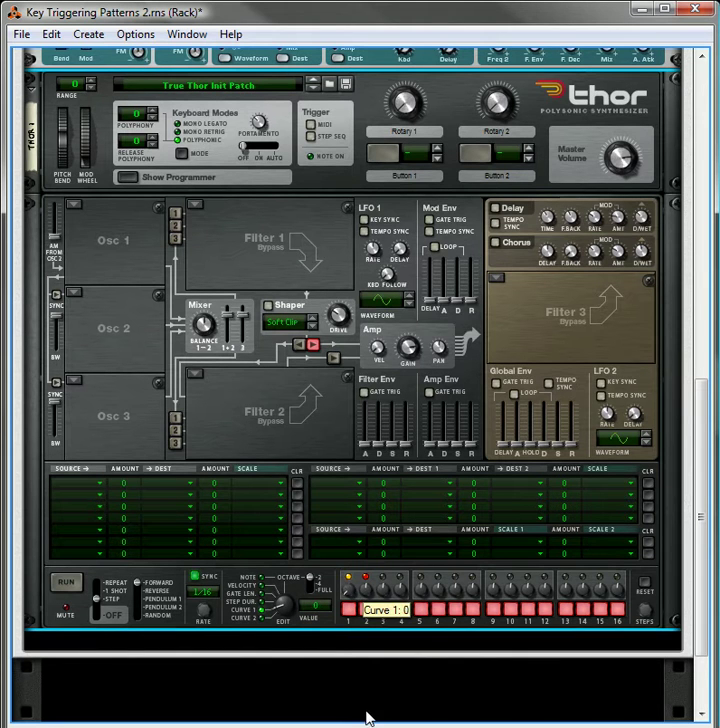
left_click_drag(366, 601, 370, 436)
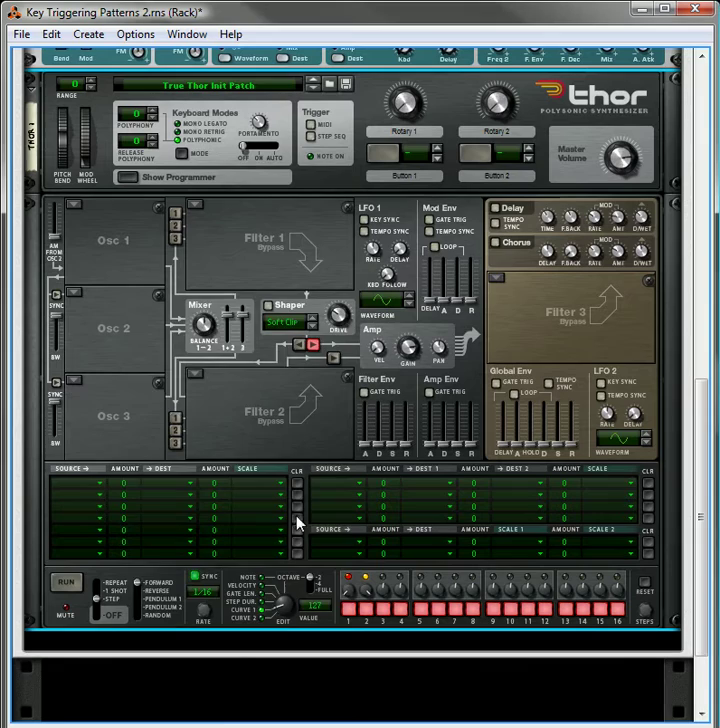
- Duplicate the Thor, then reset the copy's sequencer and randomize its Note pattern
right_click(130, 374)
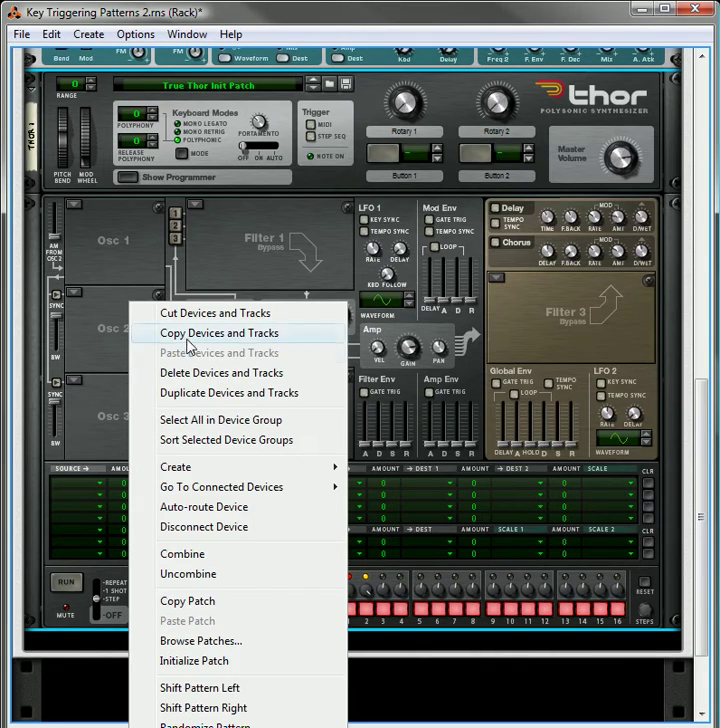
left_click(201, 395)
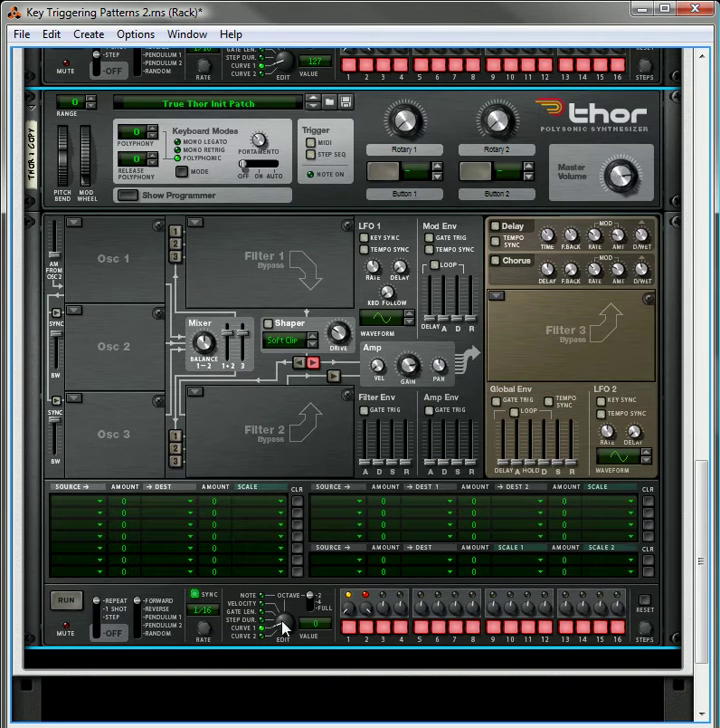
left_click_drag(283, 626, 293, 606)
left_click(646, 603)
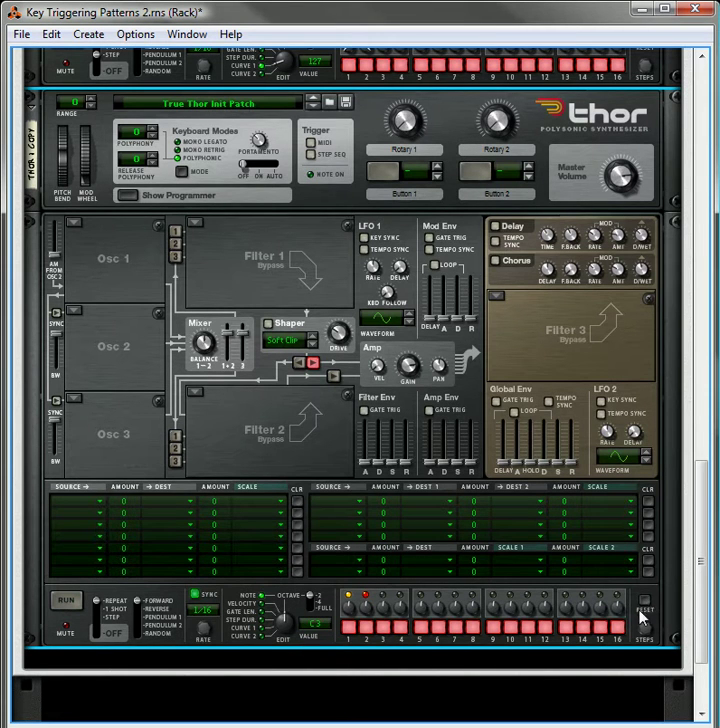
right_click(330, 598)
left_click(378, 532)
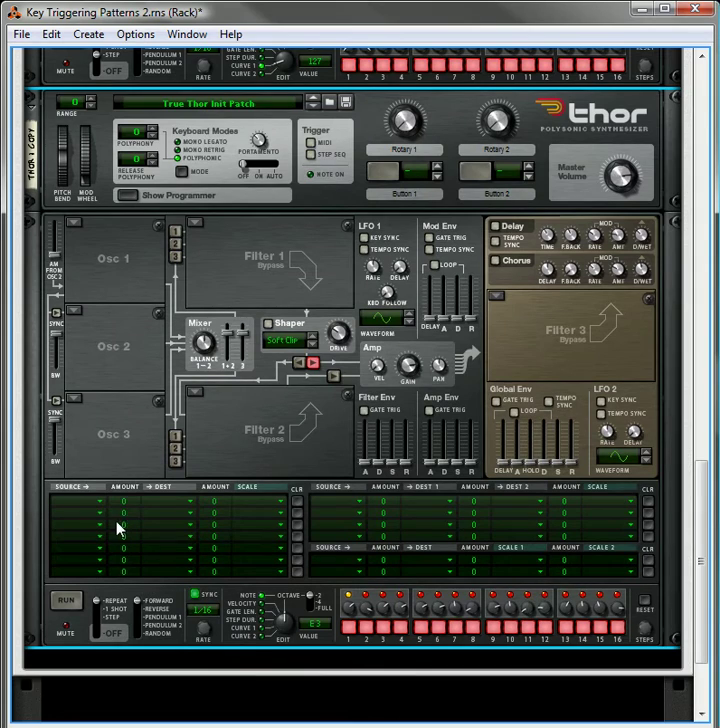
- Collapse the first Thor's programmer and move the SubTractor below the Thor copy
scroll(117, 564, "up", 1)
scroll(94, 317, "down", 5)
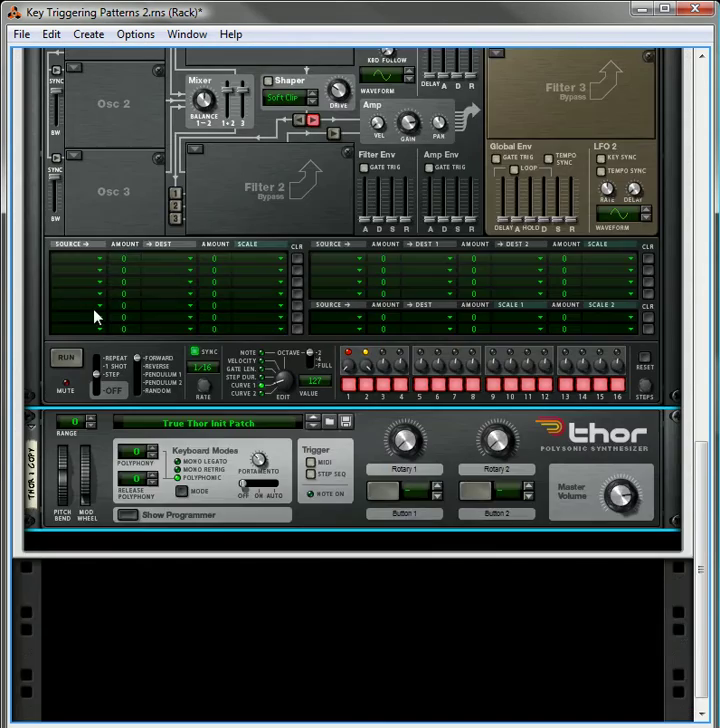
scroll(100, 330, "up", 15)
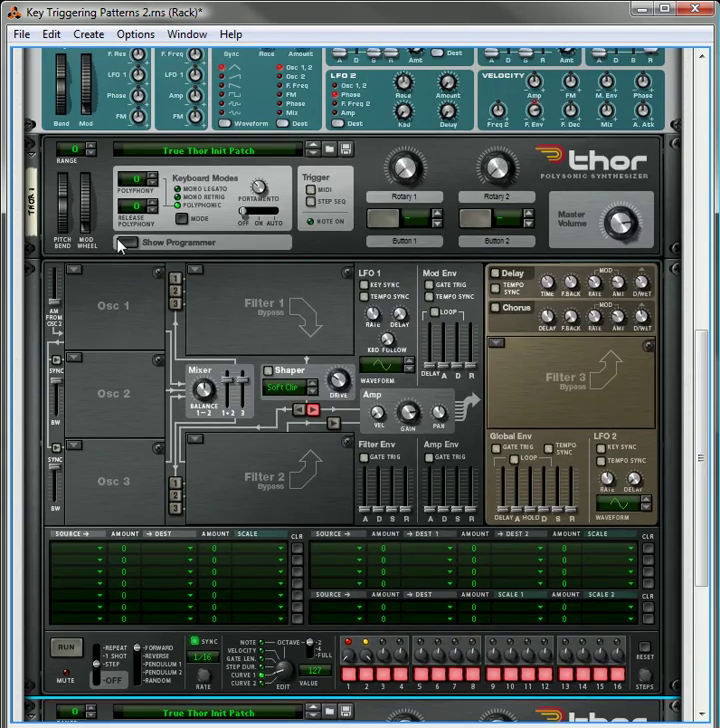
left_click(124, 242)
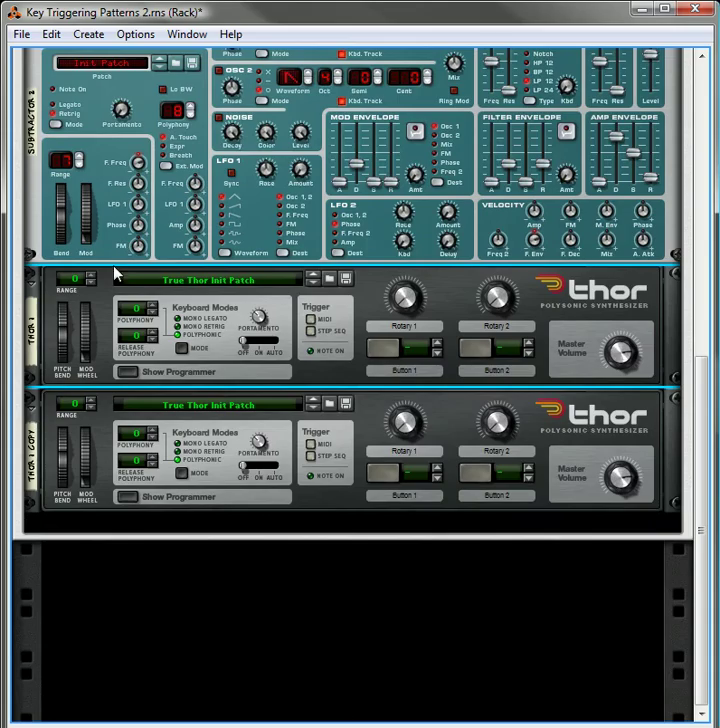
left_click_drag(38, 190, 85, 541)
scroll(178, 247, "up", 3)
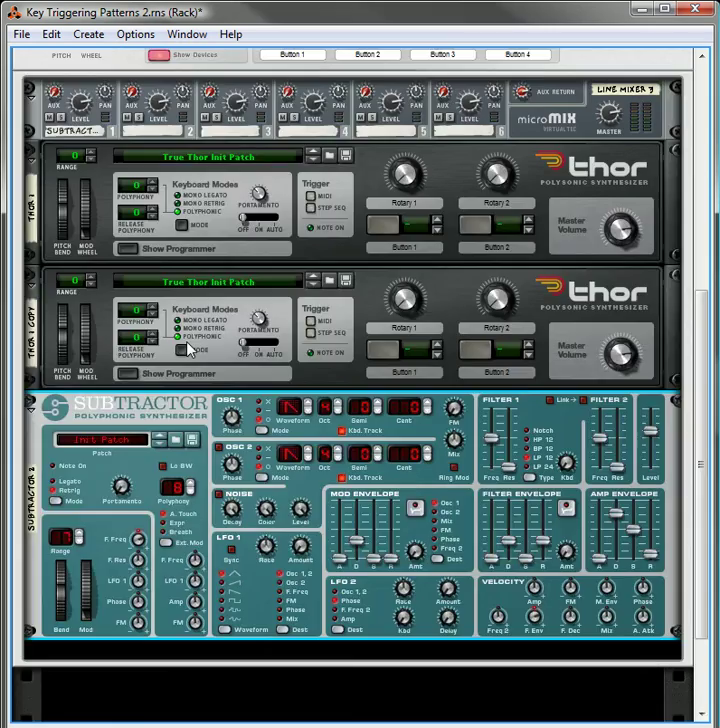
- Turn the rack to its back and expand both Thors' programmers
key("Tab")
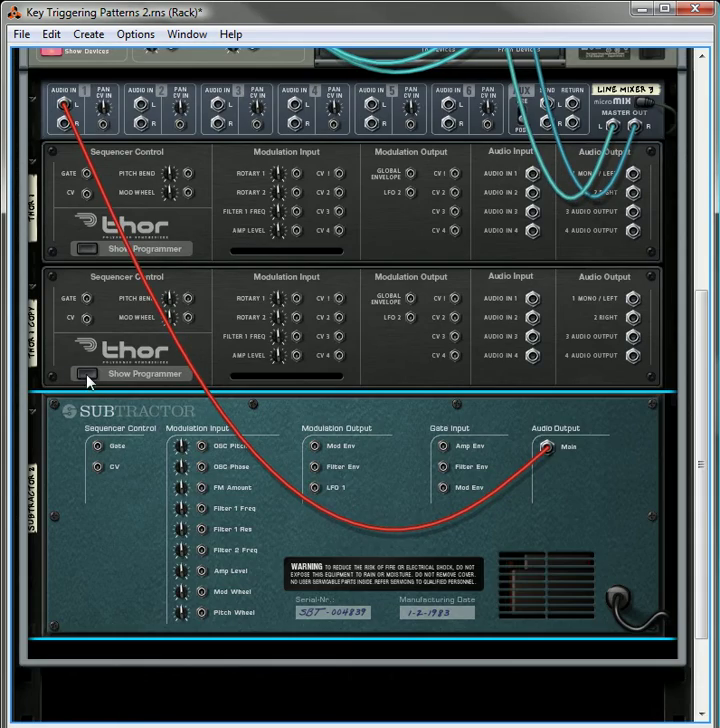
left_click(87, 378)
left_click(85, 141)
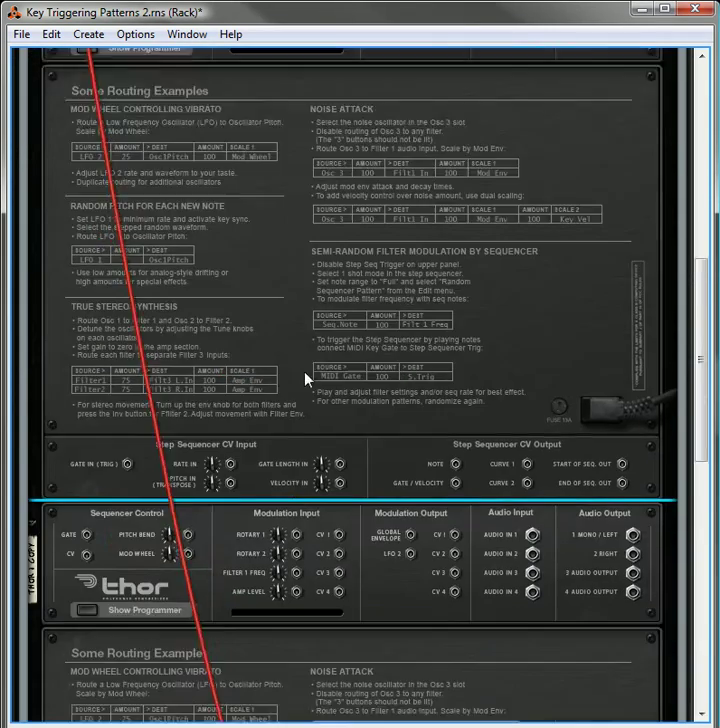
scroll(306, 380, "down", 10)
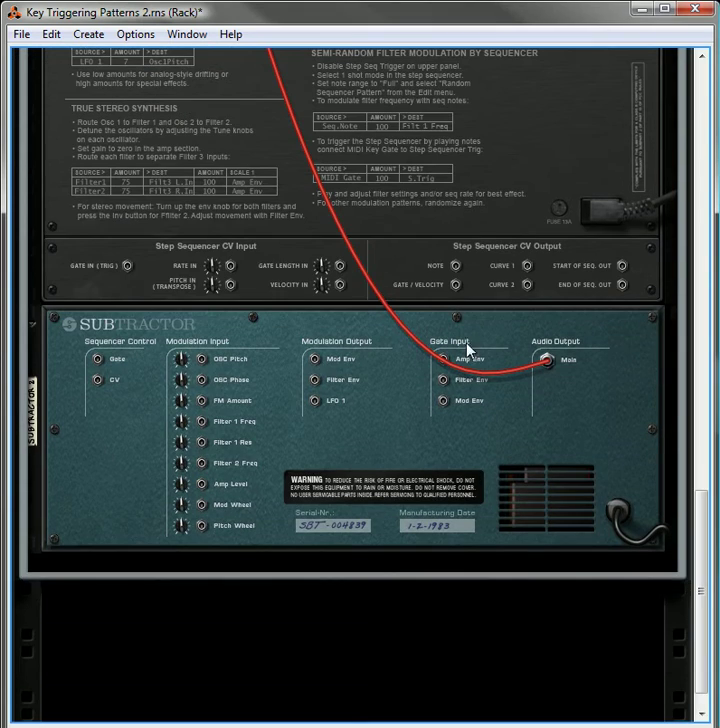
scroll(304, 268, "up", 5)
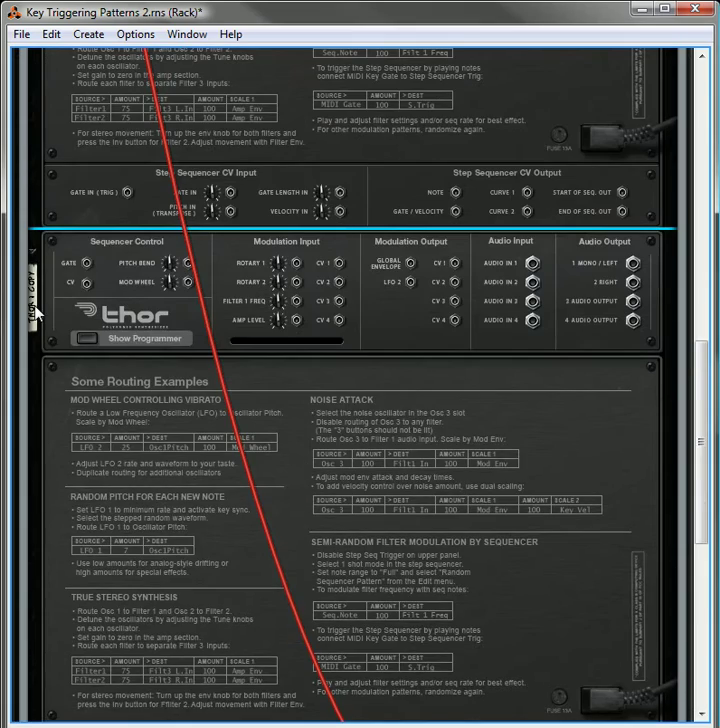
- Rename the Thor copy to 'Pattern' and the first Thor to 'Latch'
left_click(38, 311)
type("Pattern")
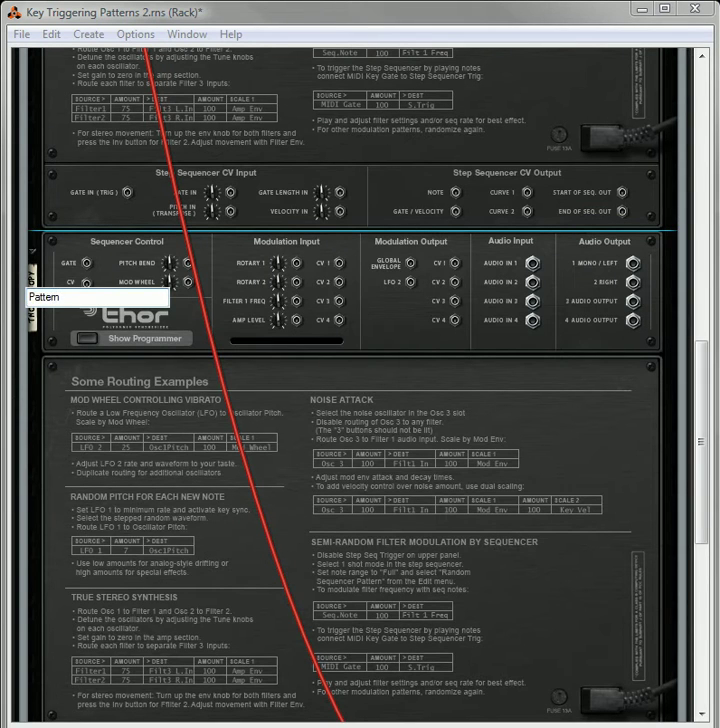
key("Return")
scroll(47, 174, "up", 5)
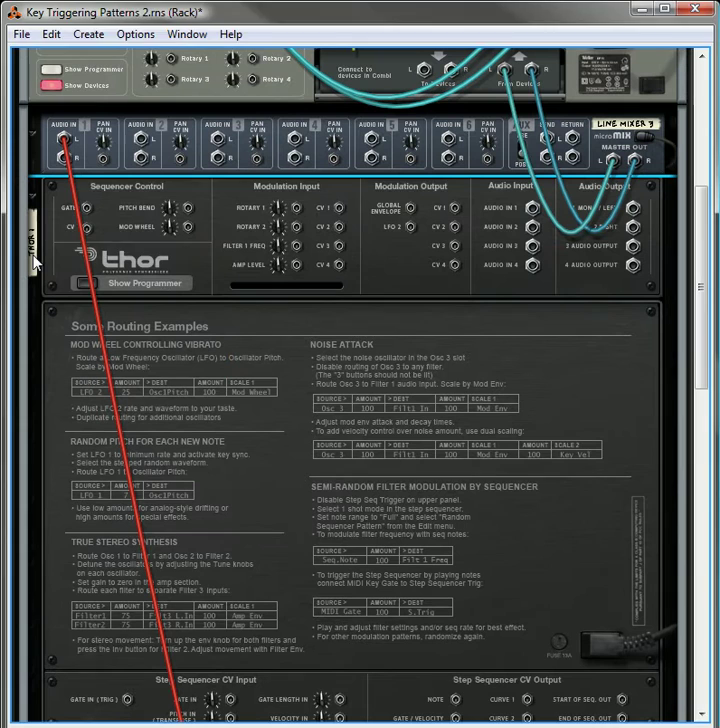
left_click(33, 242)
type("Latch")
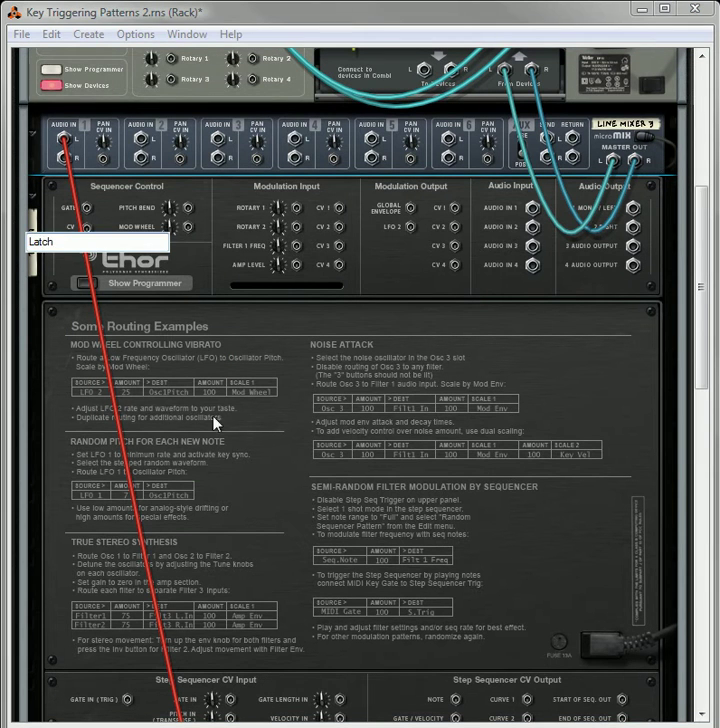
key("Return")
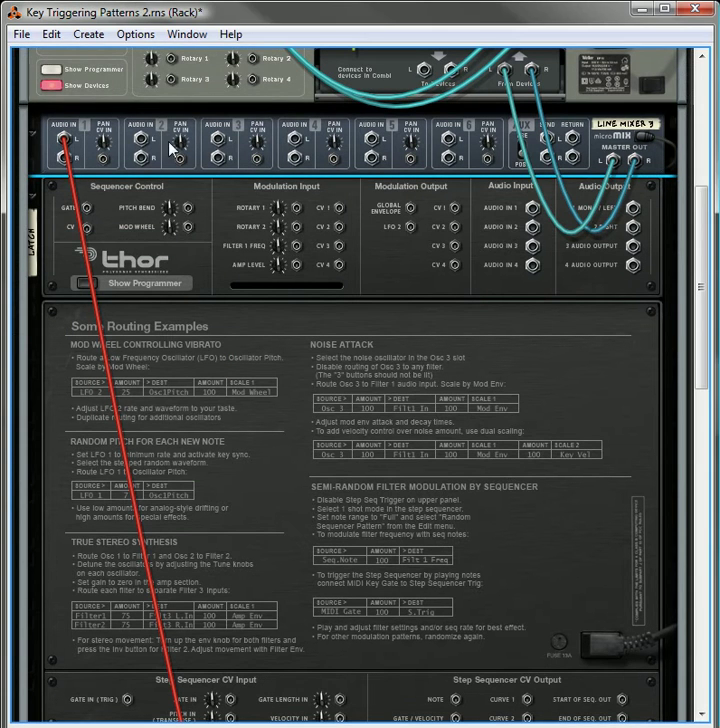
- Add a Kong Drum Designer and cable Pattern's sequencer Note output to the SubTractor's CV input
left_click(84, 36)
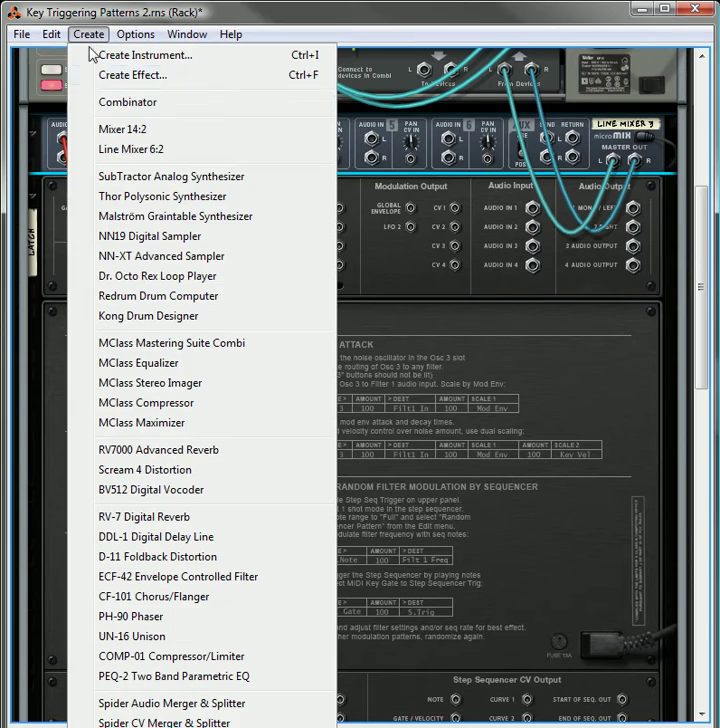
left_click(146, 314)
scroll(205, 372, "down", 8)
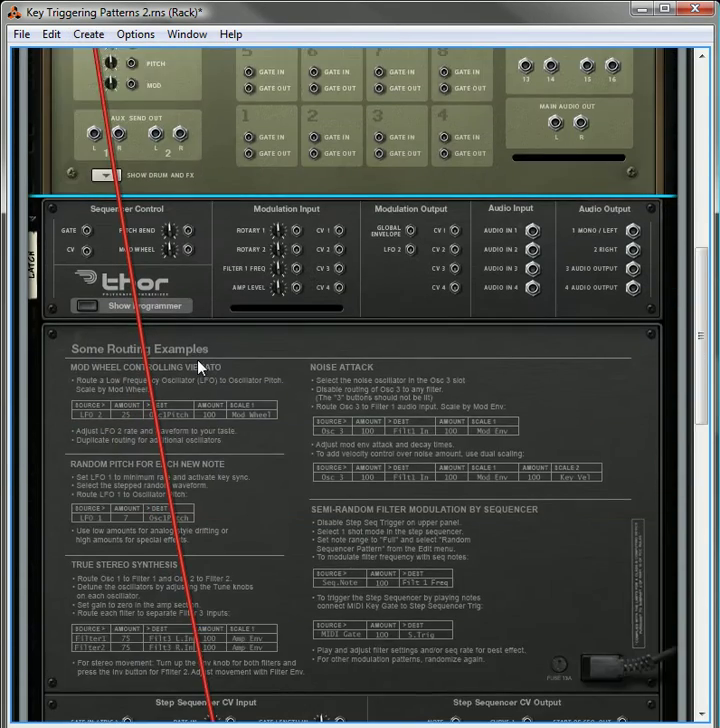
scroll(195, 385, "down", 11)
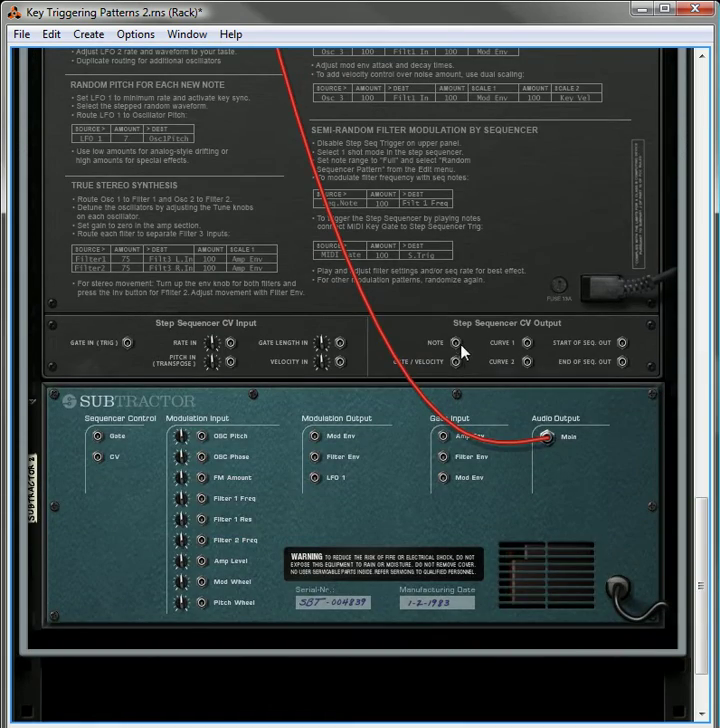
mouse_move(456, 343)
left_mouse_down()
mouse_move(439, 370)
mouse_move(127, 507)
mouse_move(98, 458)
mouse_move(133, 474)
mouse_move(138, 460)
mouse_move(103, 444)
mouse_move(97, 457)
mouse_move(456, 362)
mouse_move(485, 378)
mouse_move(457, 366)
left_mouse_up()
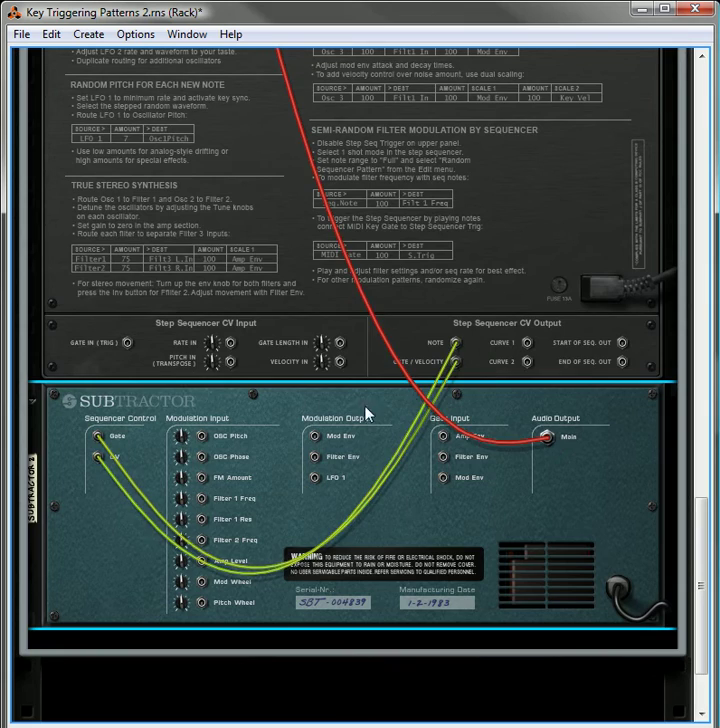
scroll(215, 380, "up", 10)
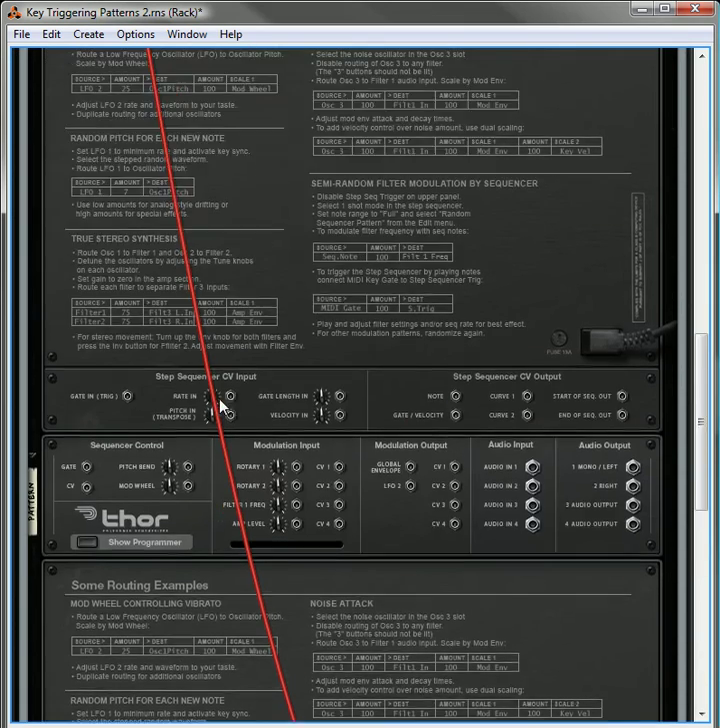
- On the front, name Kong pad 1 'Temp Pattern' and pad 2 'Latch Pattern'
scroll(222, 408, "up", 5)
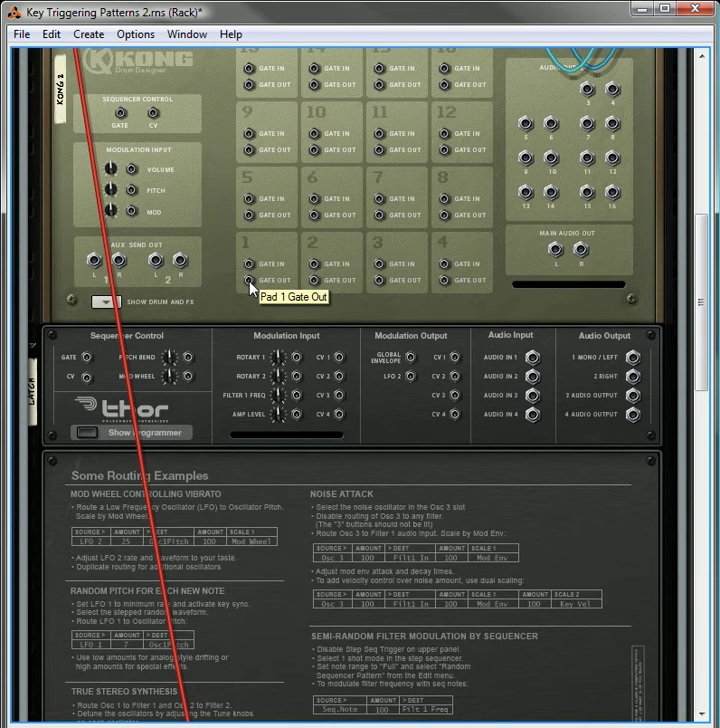
key("Tab")
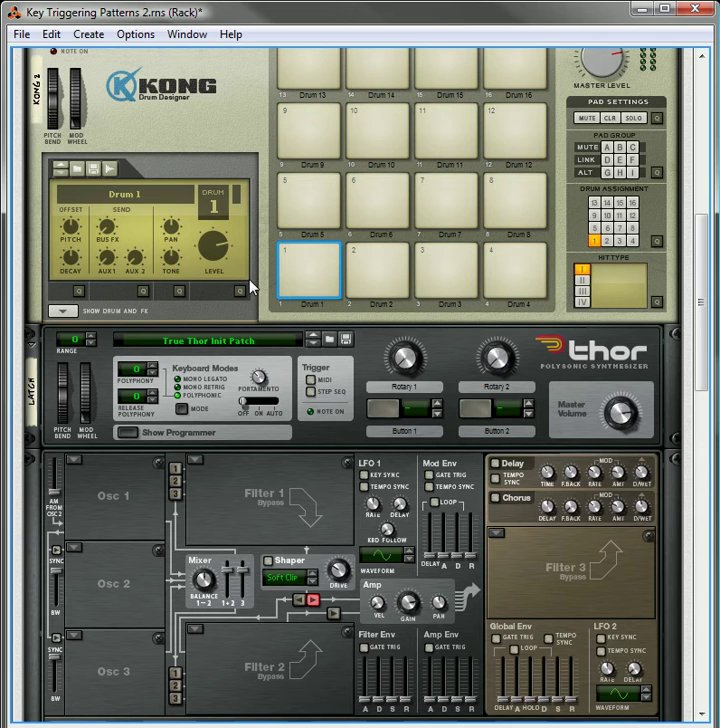
double_click(304, 304)
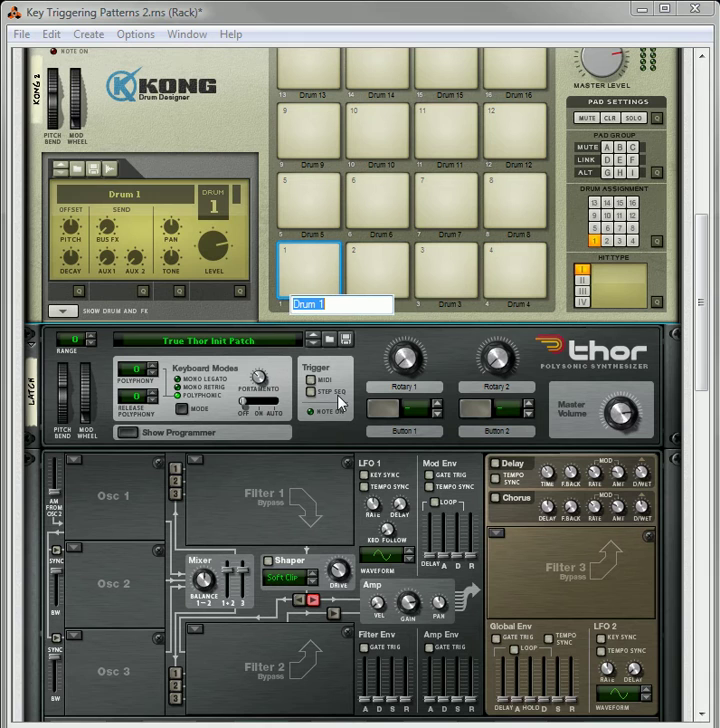
type("Temp Pattern")
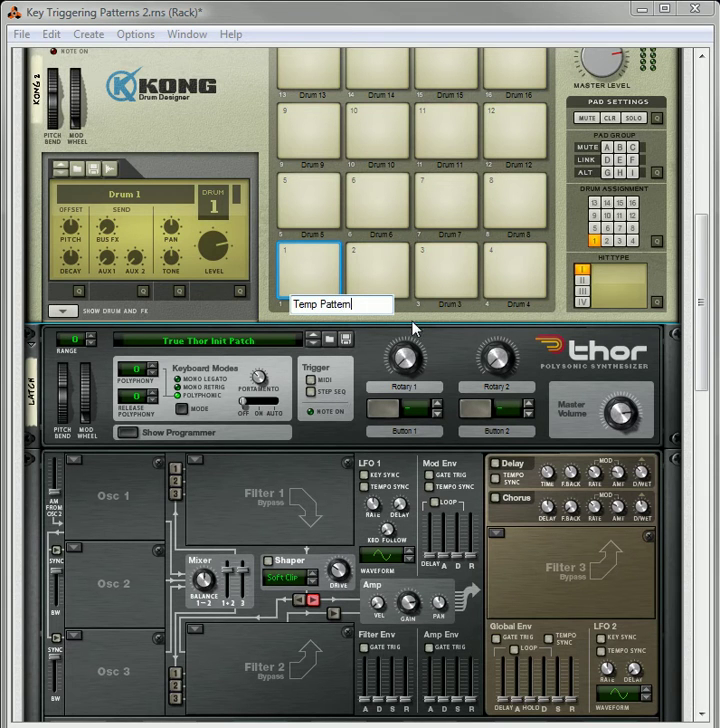
key("Return")
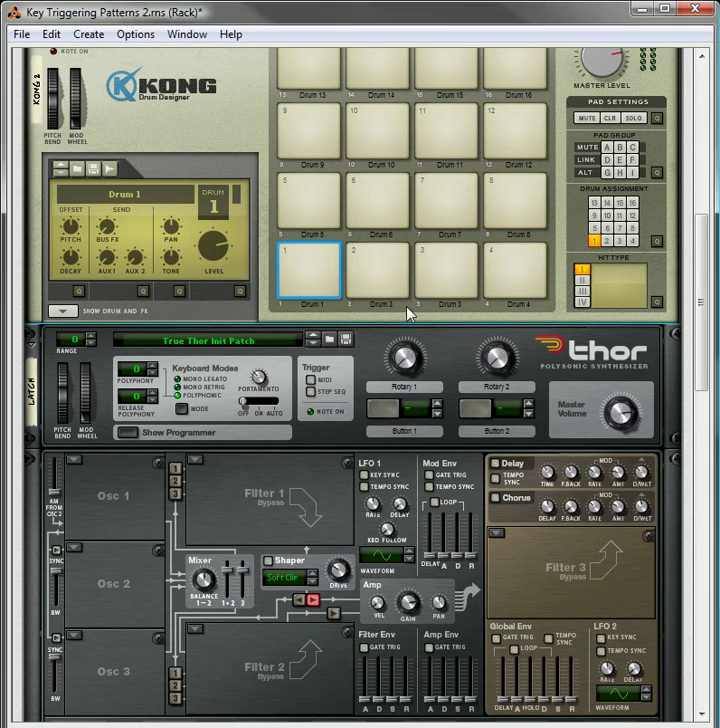
double_click(389, 306)
type("L")
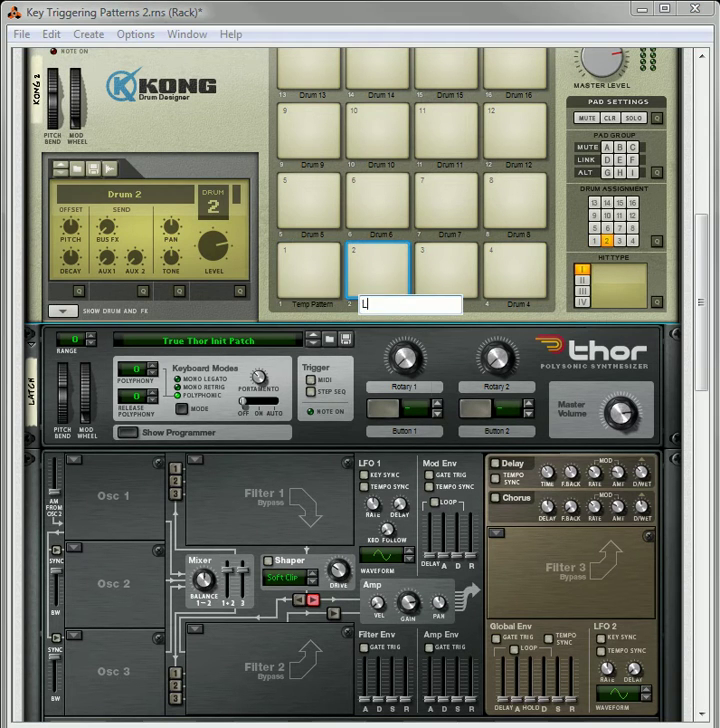
type("atch M")
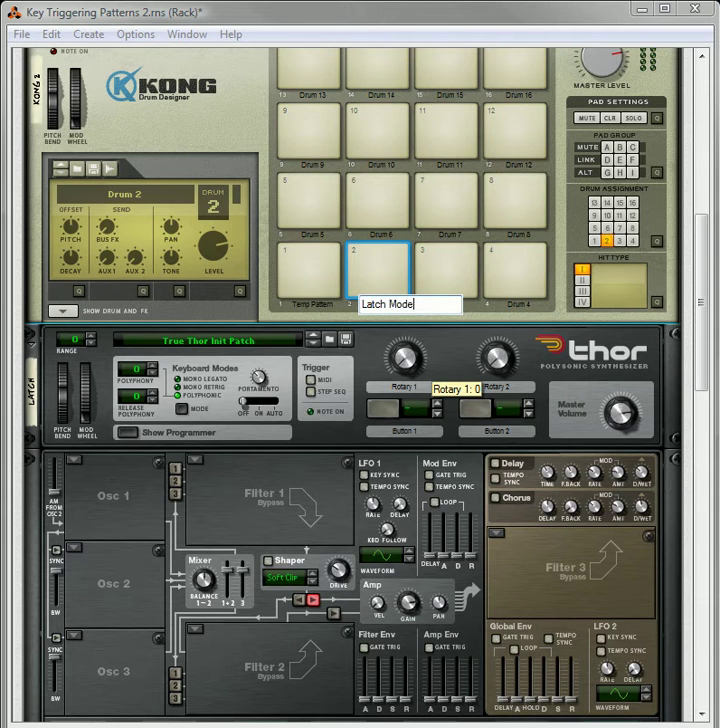
key("BackSpace")
type("Pattern")
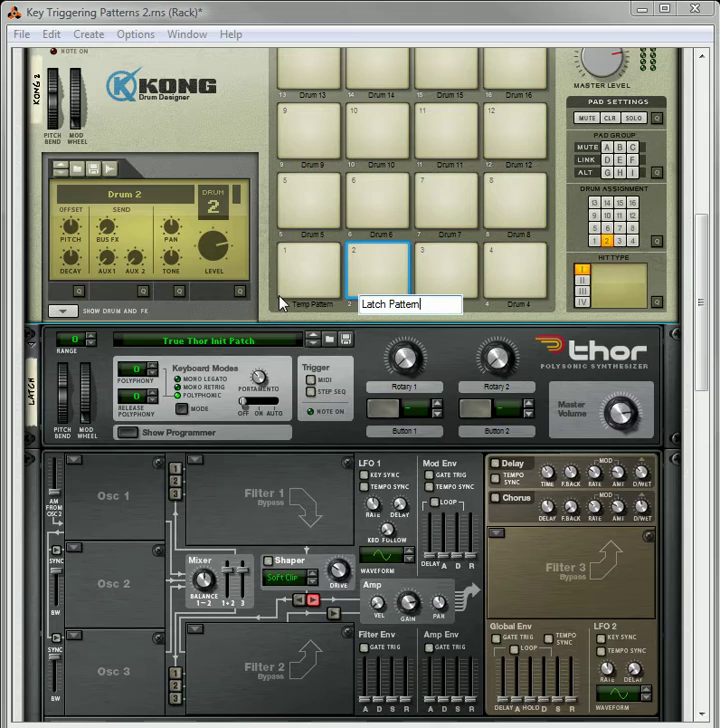
left_click(255, 327)
- Patch Latch's Curve 1 output to Pattern's Gate In (Trig), then unplug it and show the front
key("Tab")
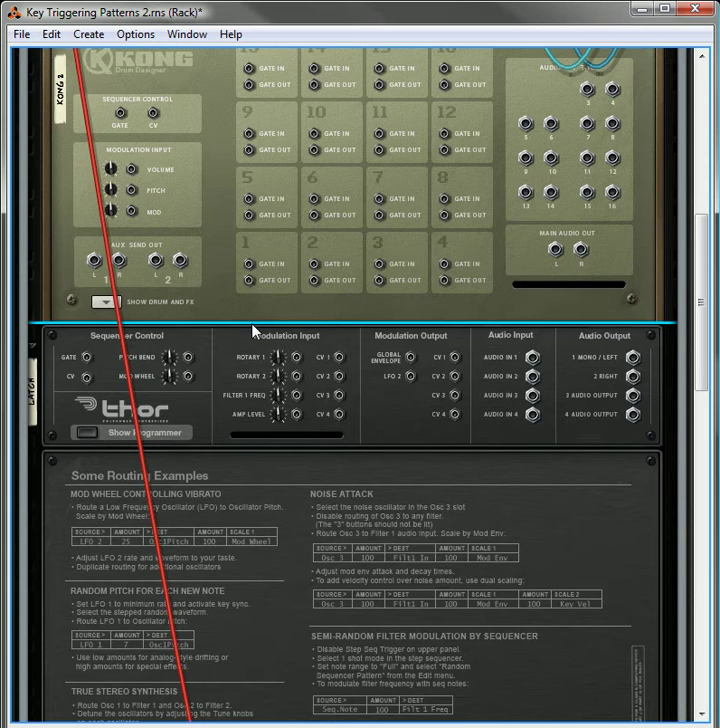
scroll(253, 330, "up", 2)
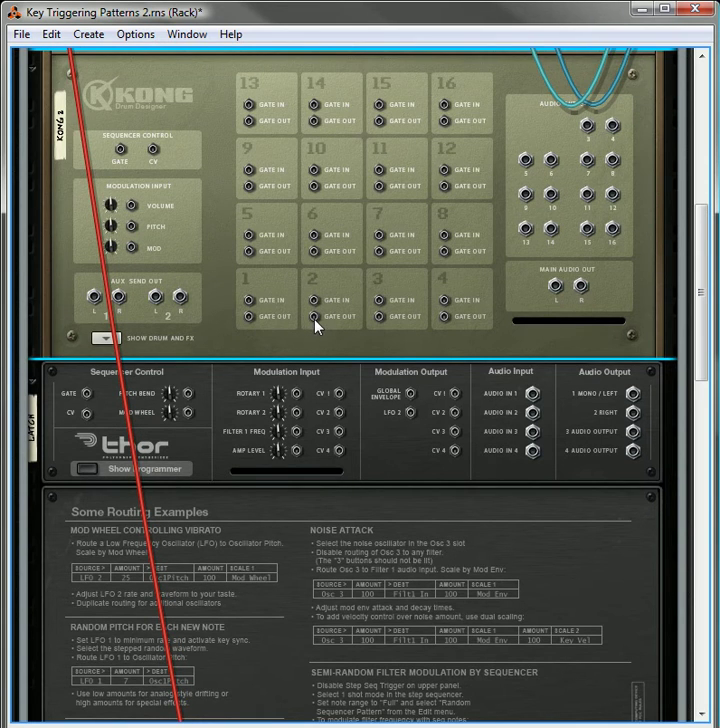
scroll(315, 325, "down", 20)
scroll(359, 437, "down", 20)
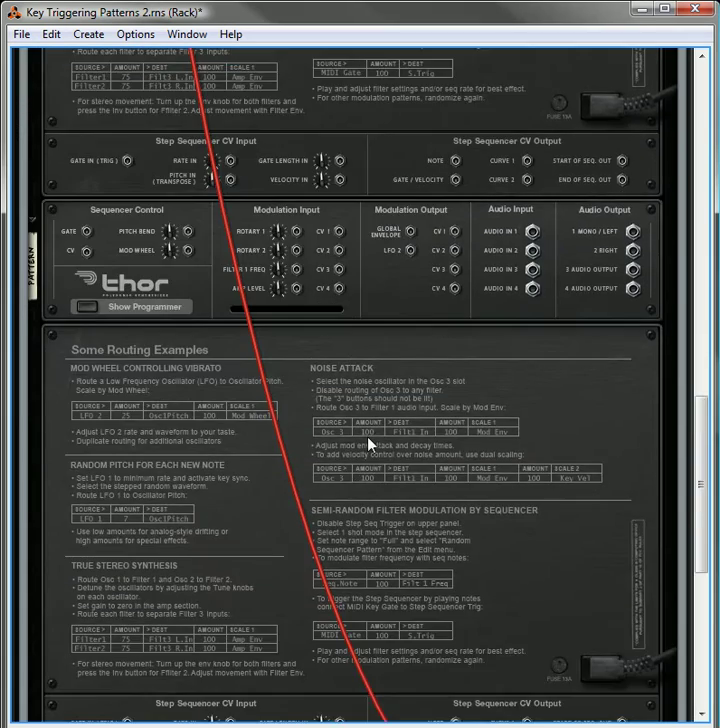
scroll(360, 449, "up", 7)
scroll(361, 448, "up", 3)
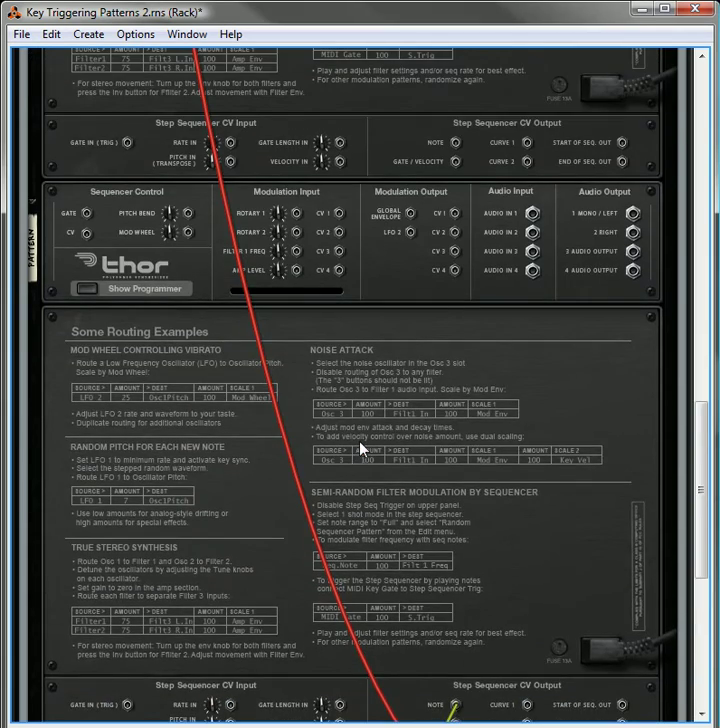
scroll(361, 448, "down", 3)
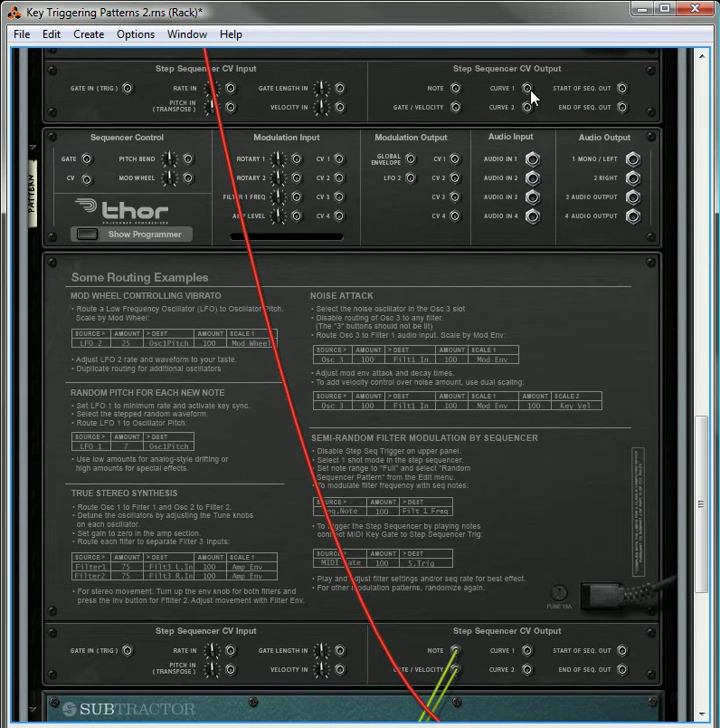
left_click_drag(527, 88, 130, 655)
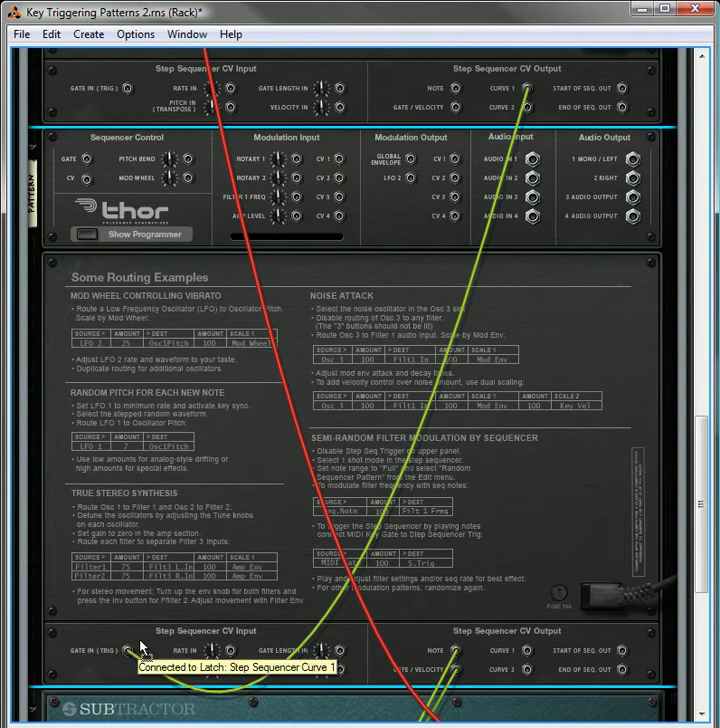
left_click_drag(130, 653, 281, 492)
key("Tab")
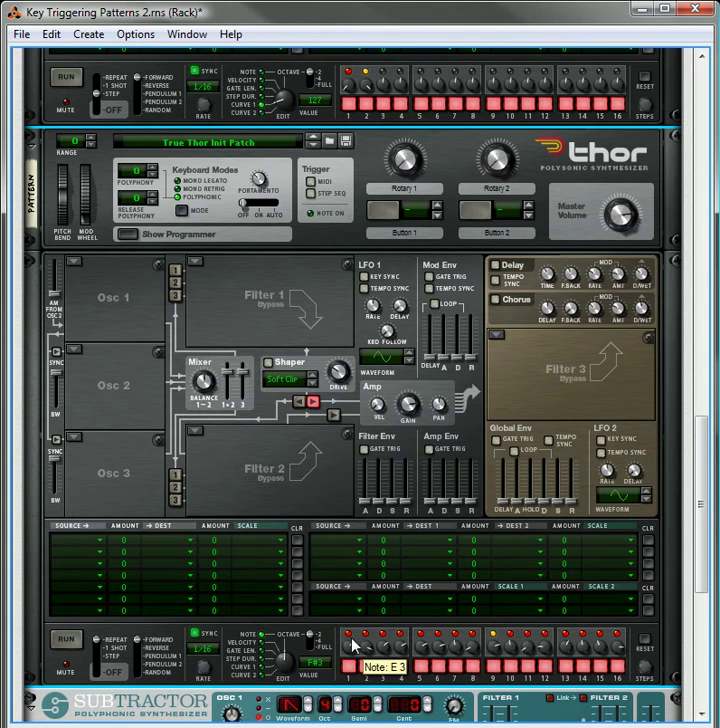
- Activate step 1 on the Latch sequencer and cable its Curve 1 output to Pattern's Gate In (Trig)
left_click(347, 75)
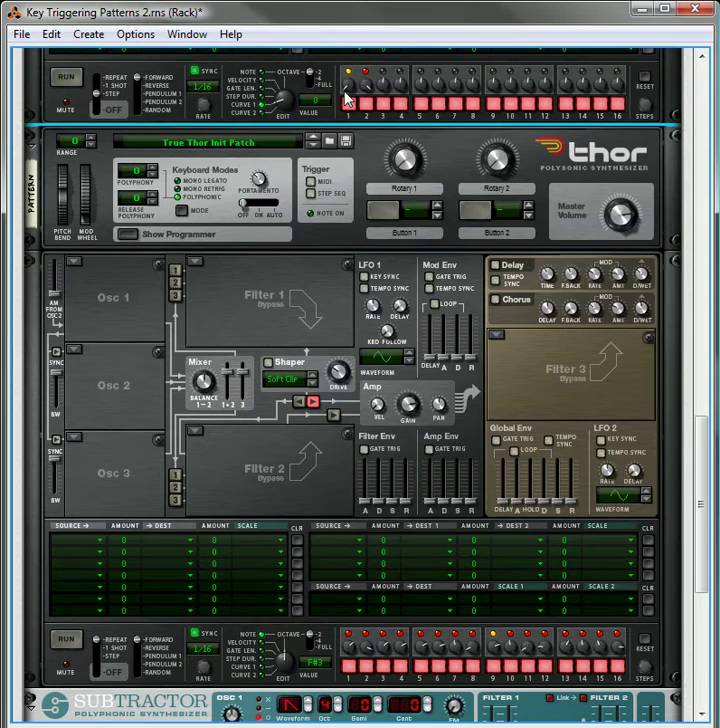
key("Tab")
left_click_drag(523, 88, 135, 660)
- Cable Kong pad 2's Gate Out to Latch's sequencer trigger and pad 1's Gate Out to the Pattern Thor
scroll(158, 544, "up", 5)
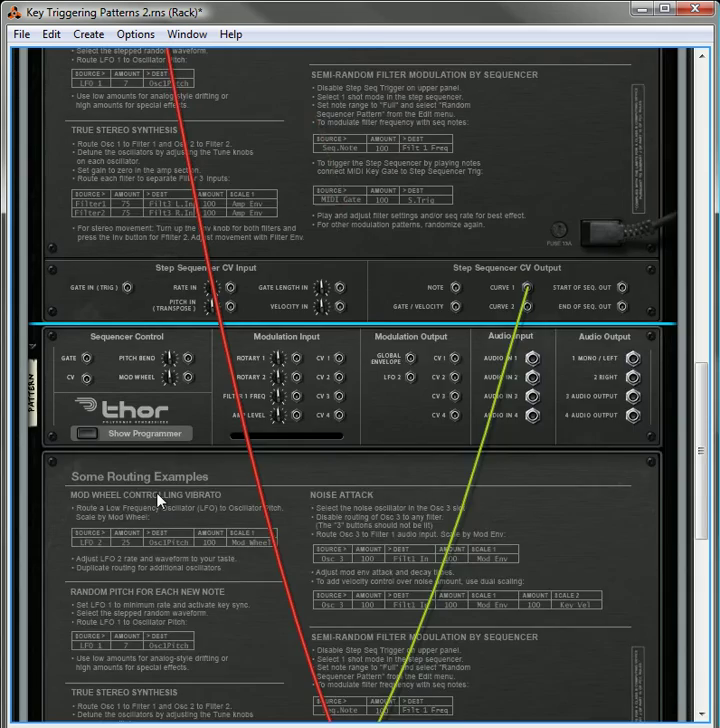
scroll(158, 503, "up", 4)
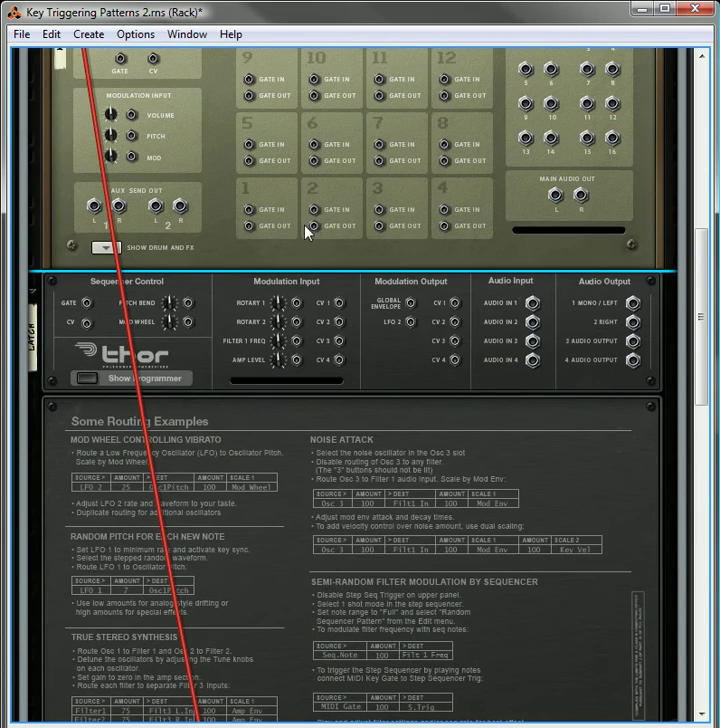
left_click_drag(313, 226, 129, 417)
scroll(268, 580, "down", 5)
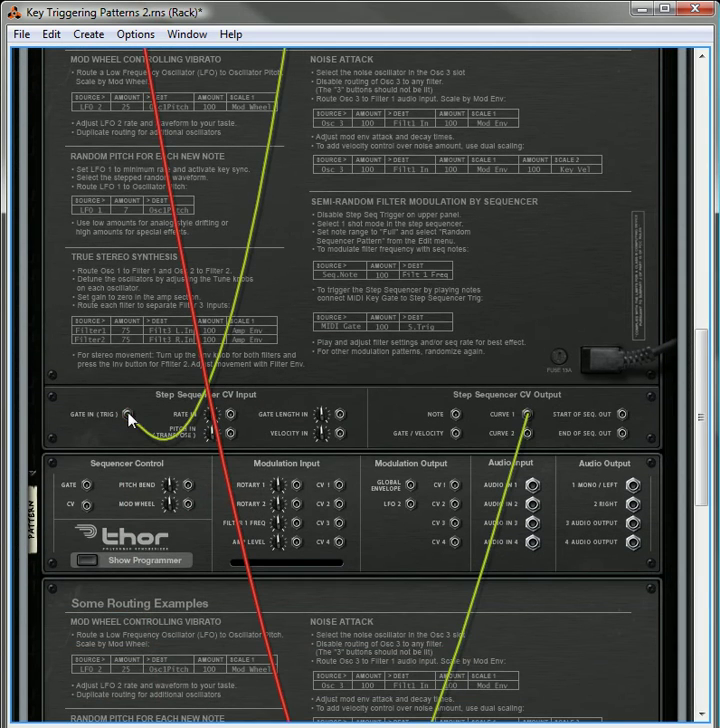
scroll(291, 333, "down", 3)
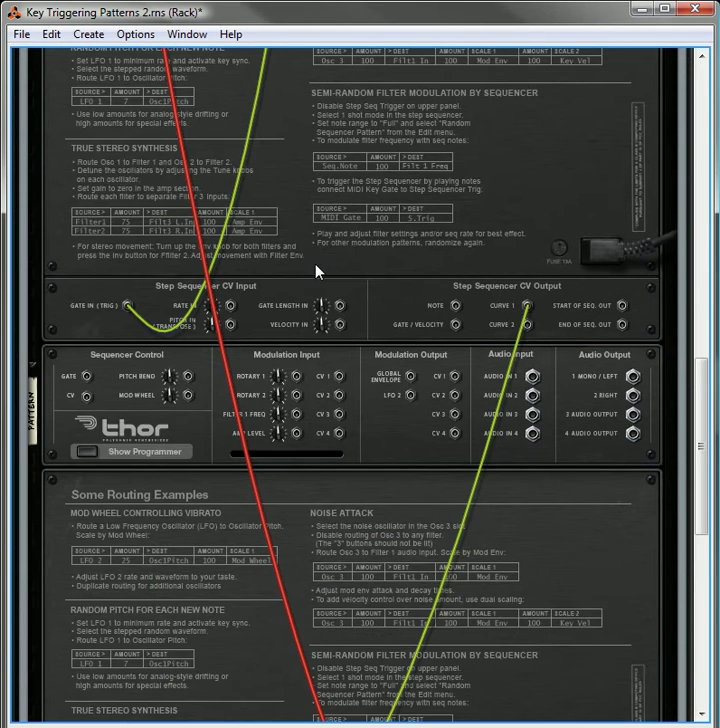
scroll(317, 272, "up", 14)
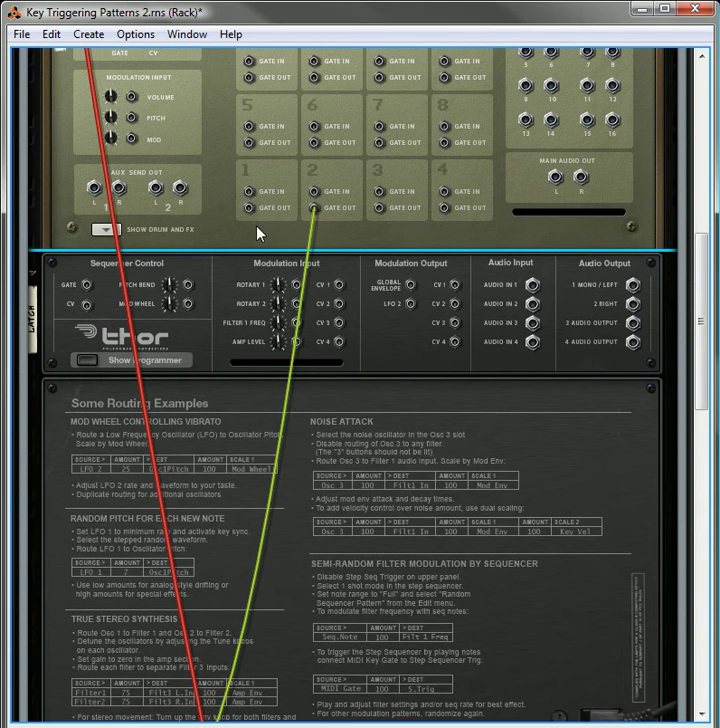
left_click_drag(250, 210, 338, 377)
scroll(309, 449, "down", 2)
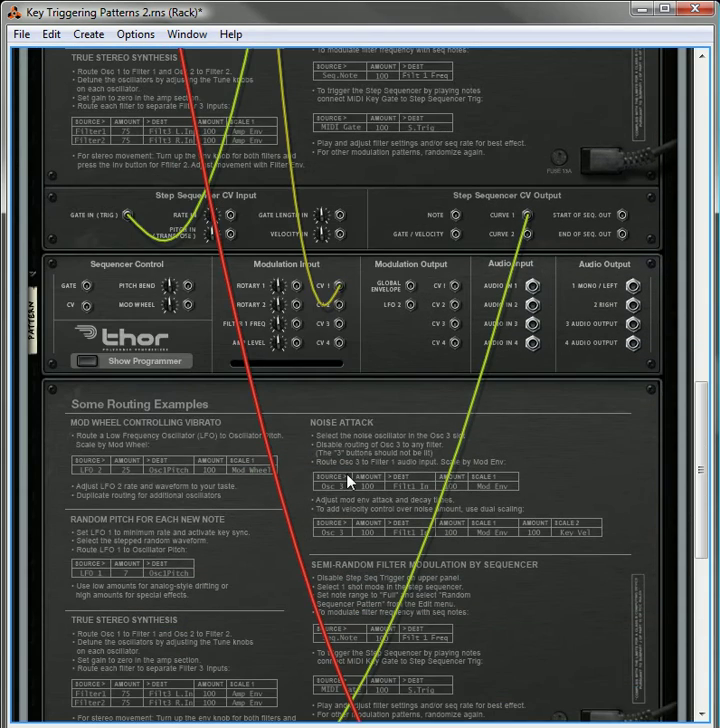
scroll(346, 478, "up", 10)
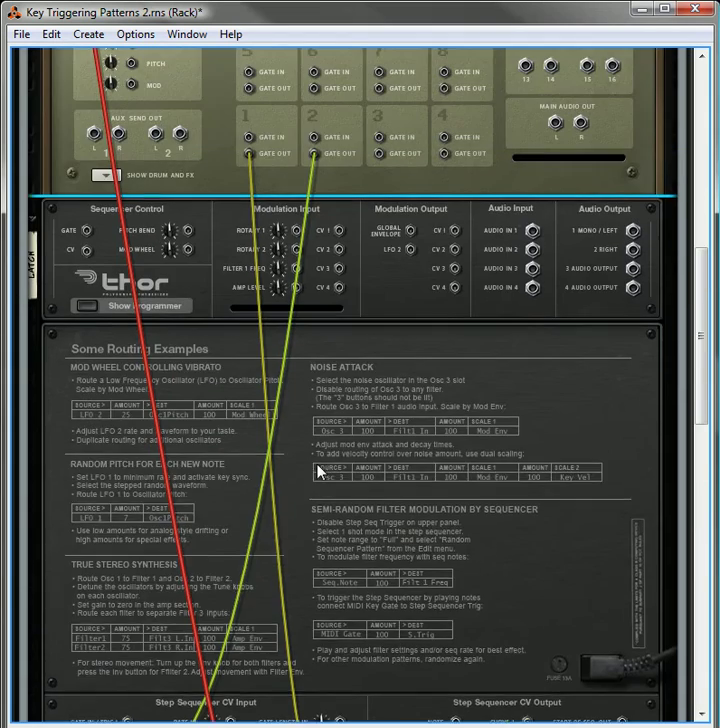
scroll(318, 471, "up", 3)
key("Tab")
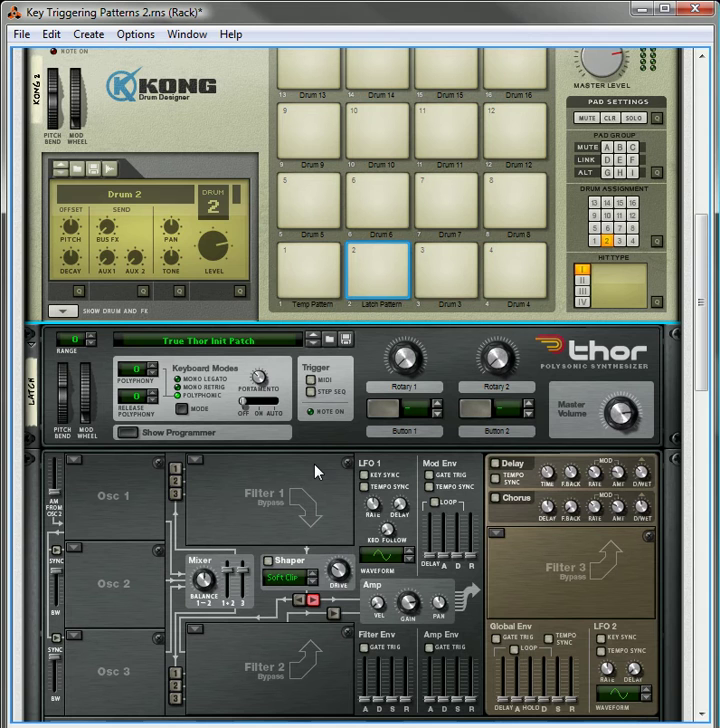
- Trigger Kong pads 1 and 2 to test the temporary and latched patterns
left_click(318, 271)
left_click(318, 271)
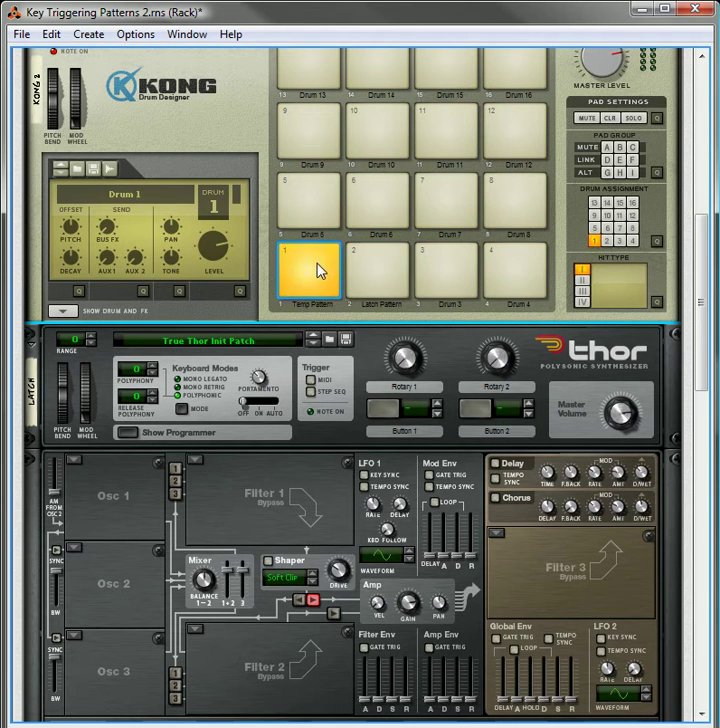
left_click(383, 267)
left_click(383, 267)
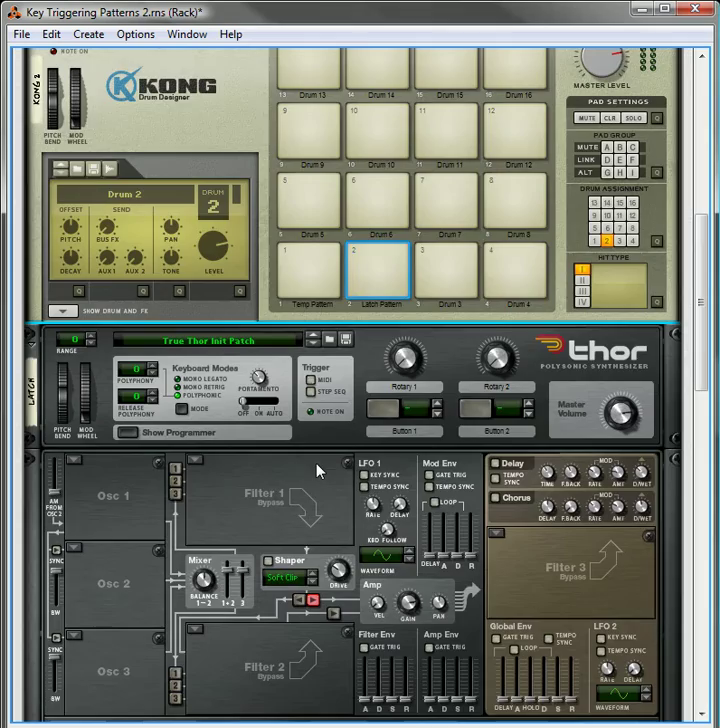
- Flip the rack around and scroll through it to the Pattern Thor's synth section
key("Tab")
scroll(289, 441, "down", 10)
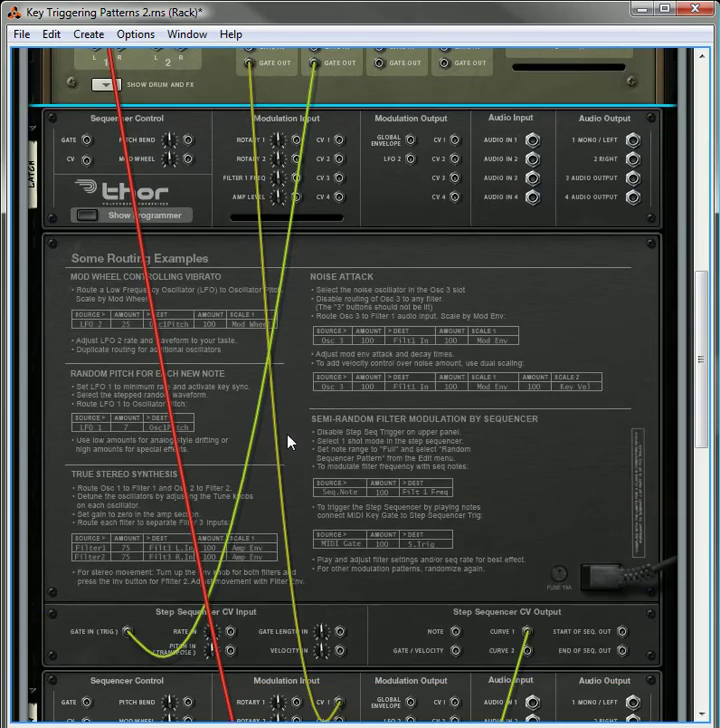
scroll(299, 435, "down", 3)
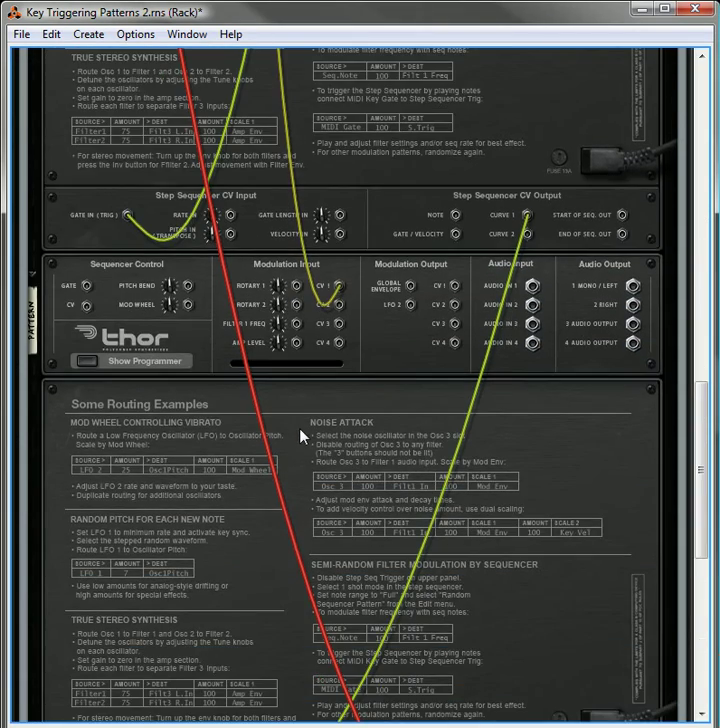
scroll(300, 436, "down", 6)
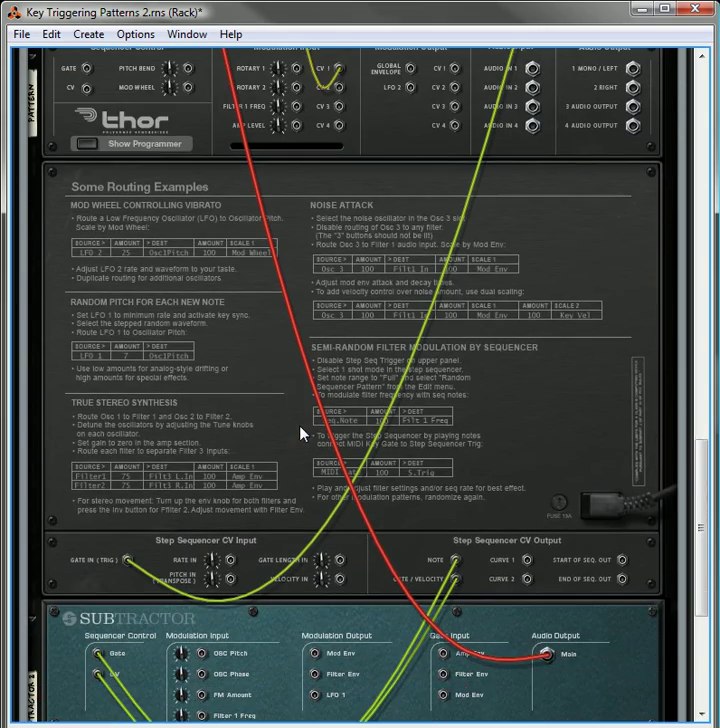
scroll(302, 429, "down", 3)
scroll(302, 429, "up", 10)
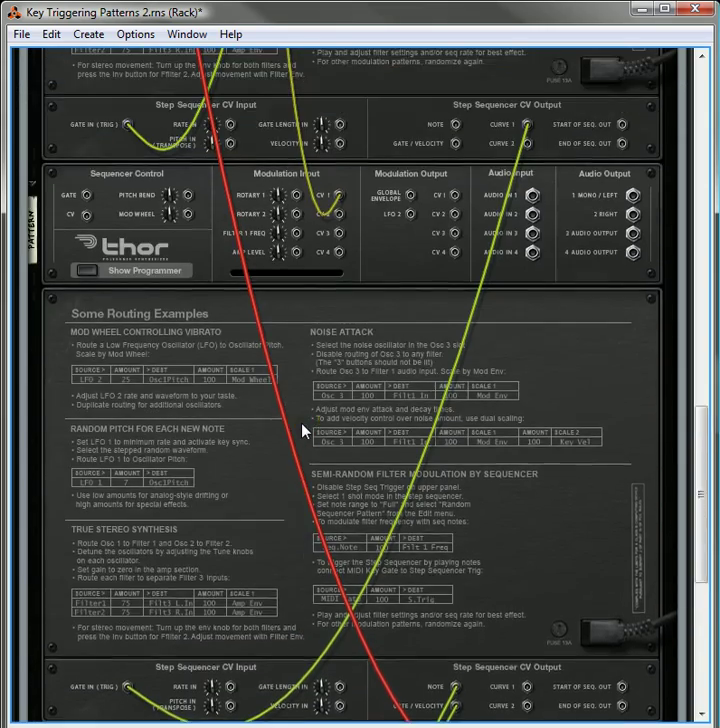
scroll(302, 429, "down", 2)
scroll(303, 430, "up", 3)
- Turn the rack to the front panels and scroll down to the Pattern Thor's mod matrix
key("Tab")
scroll(303, 430, "down", 6)
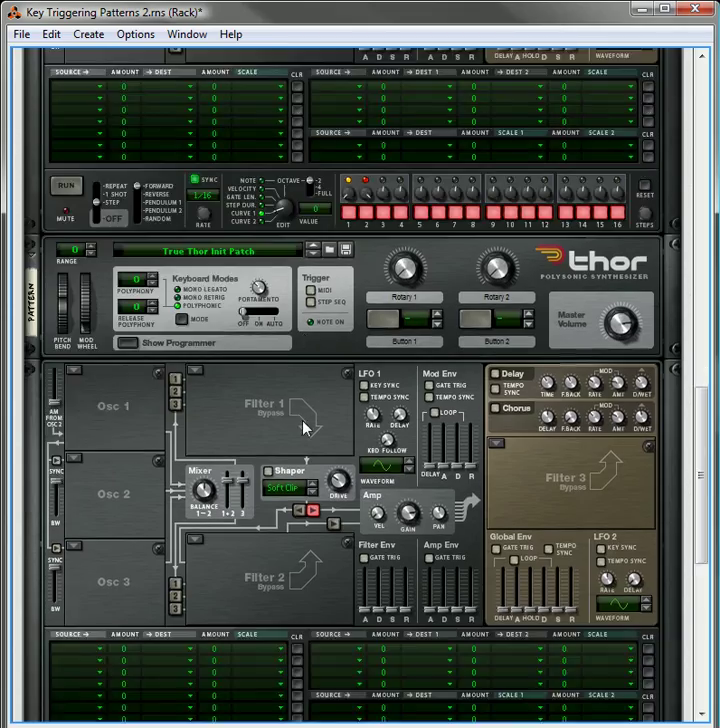
scroll(199, 392, "down", 3)
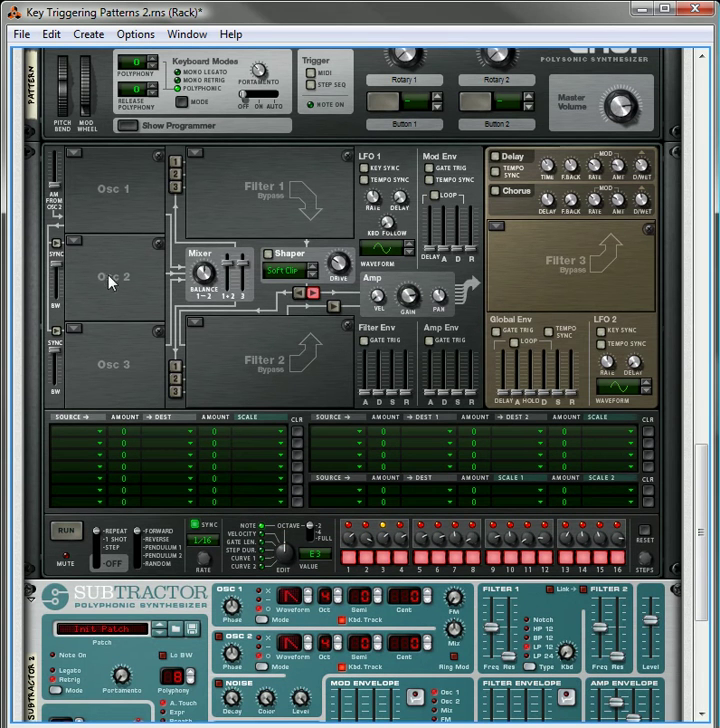
- In mod row 1, route CV In 1 at amount 100 to Step Sequencer Trig
left_click(76, 434)
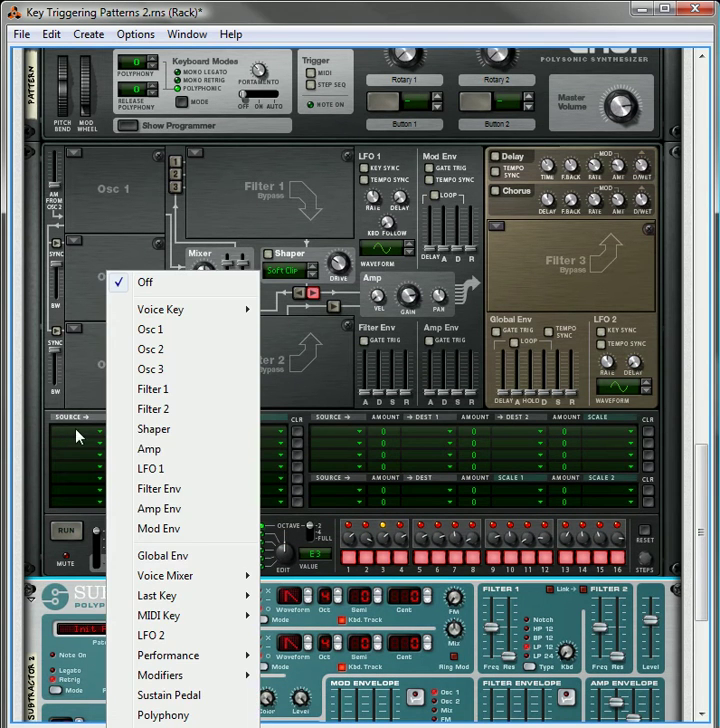
mouse_move(170, 695)
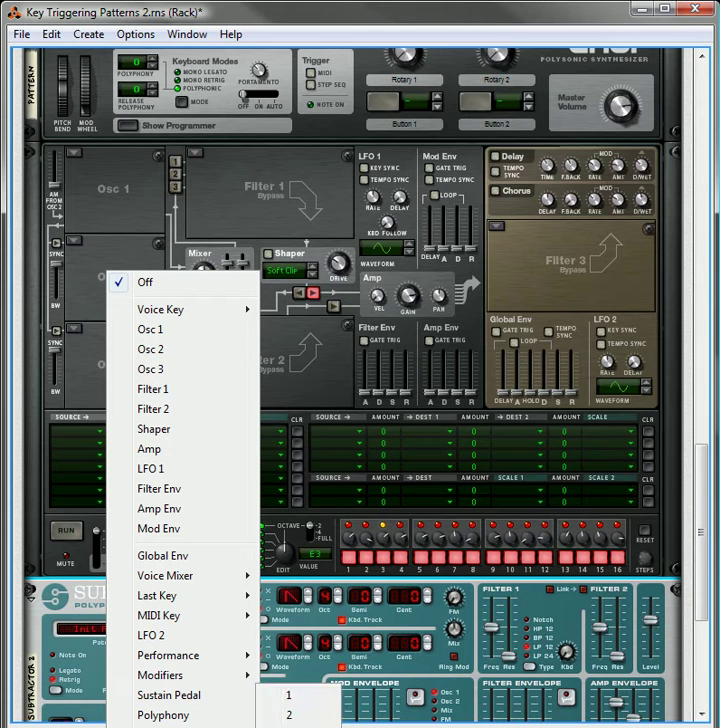
left_click(302, 697)
left_click_drag(121, 441, 127, 366)
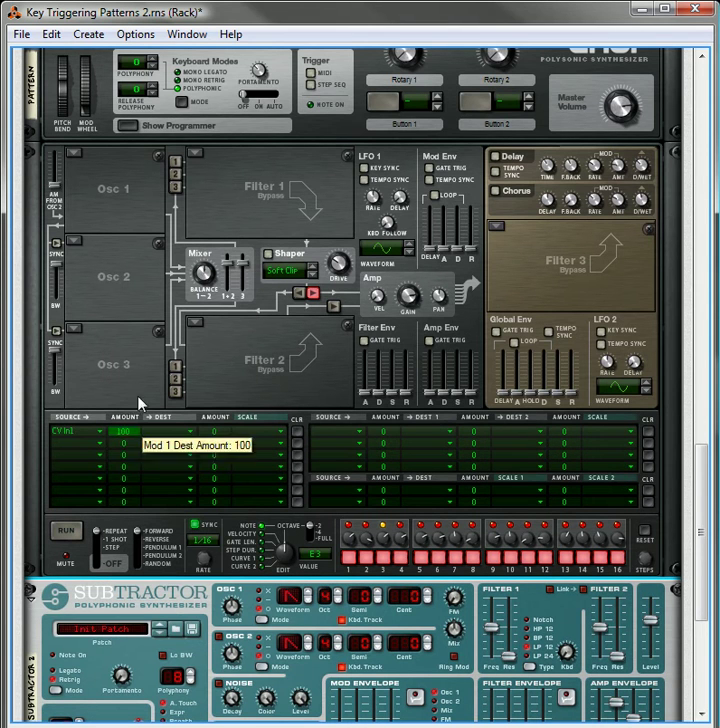
left_click(159, 434)
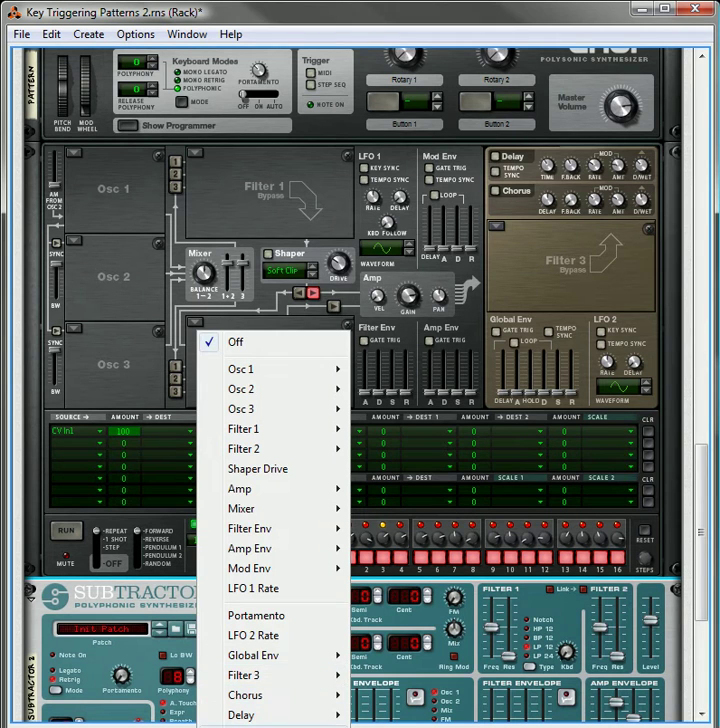
mouse_move(300, 724)
left_click(395, 655)
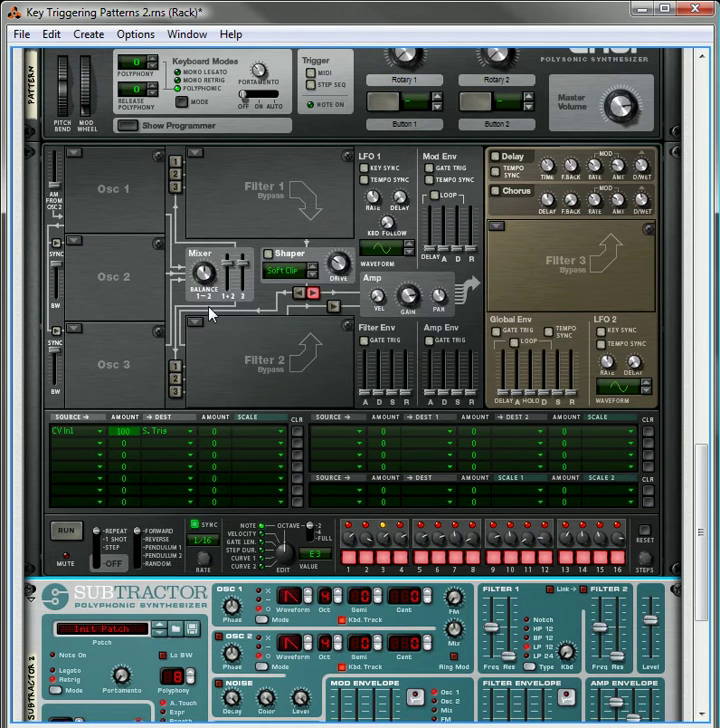
scroll(205, 313, "up", 2)
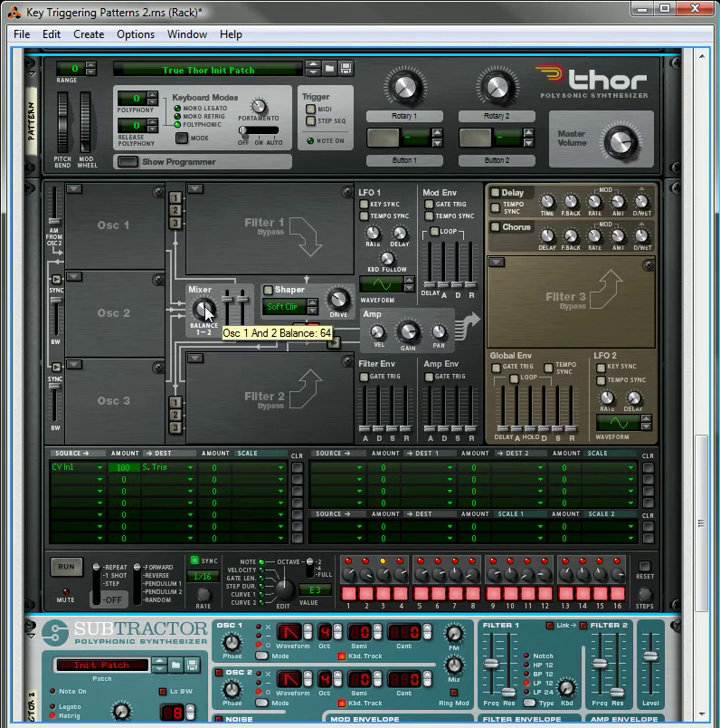
- Scroll up to Kong and play pads 1 and 2 to audition the temporary and latched patterns
scroll(205, 268, "up", 10)
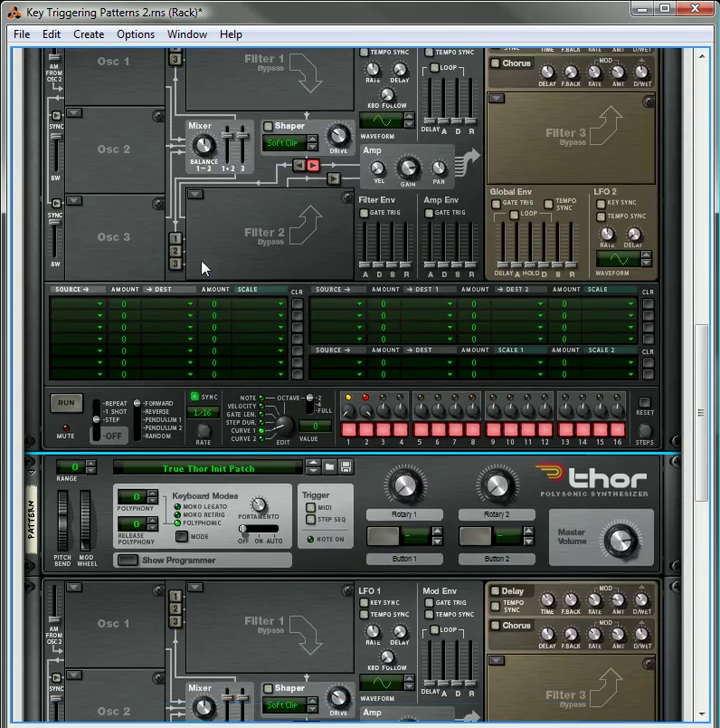
scroll(205, 268, "up", 1)
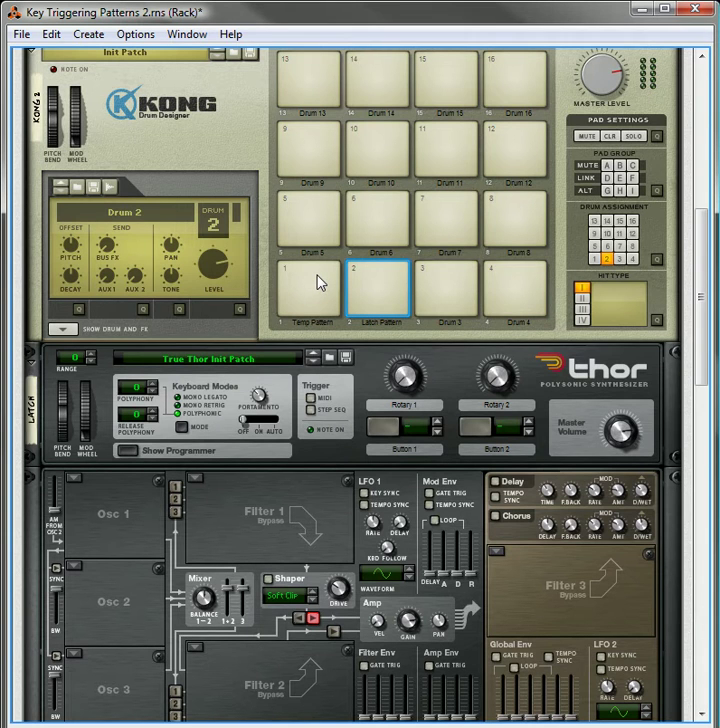
left_click(320, 283)
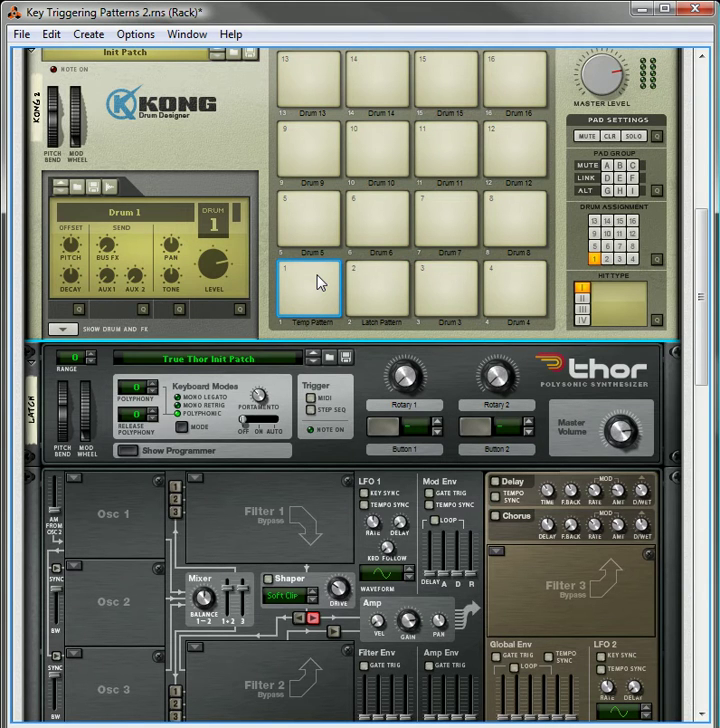
left_click(320, 283)
left_click(390, 288)
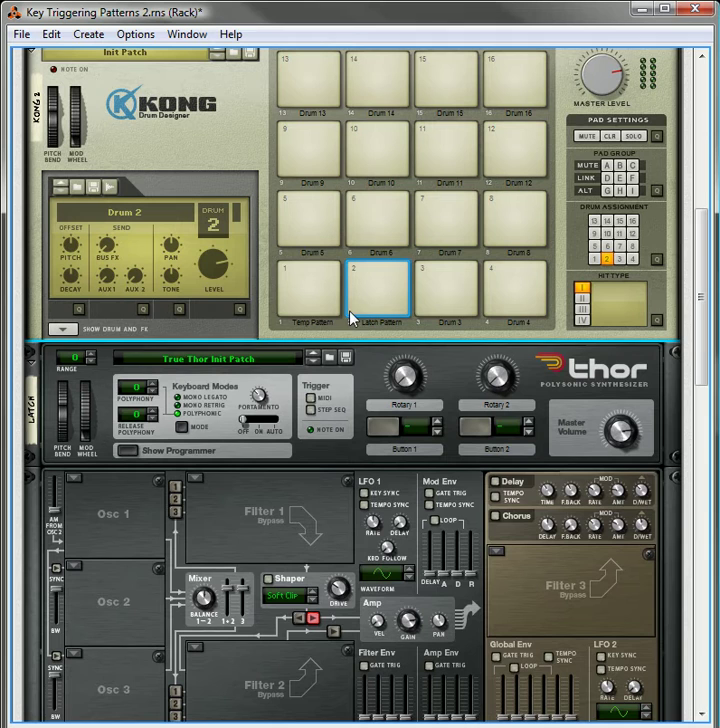
- Hide the Latch and Pattern Thor programmers, then replay the Temp Pattern and Latch Pattern pads
key("ctrl+d")
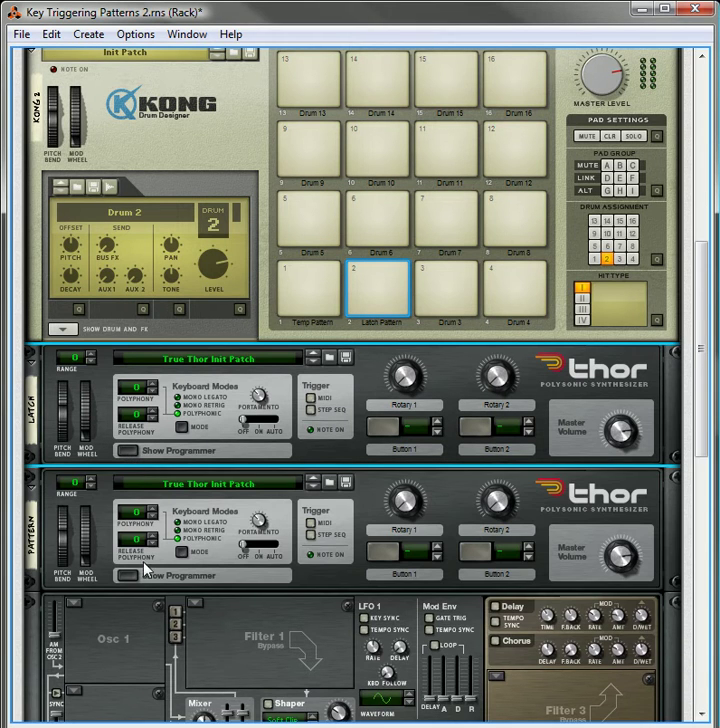
left_click(127, 576)
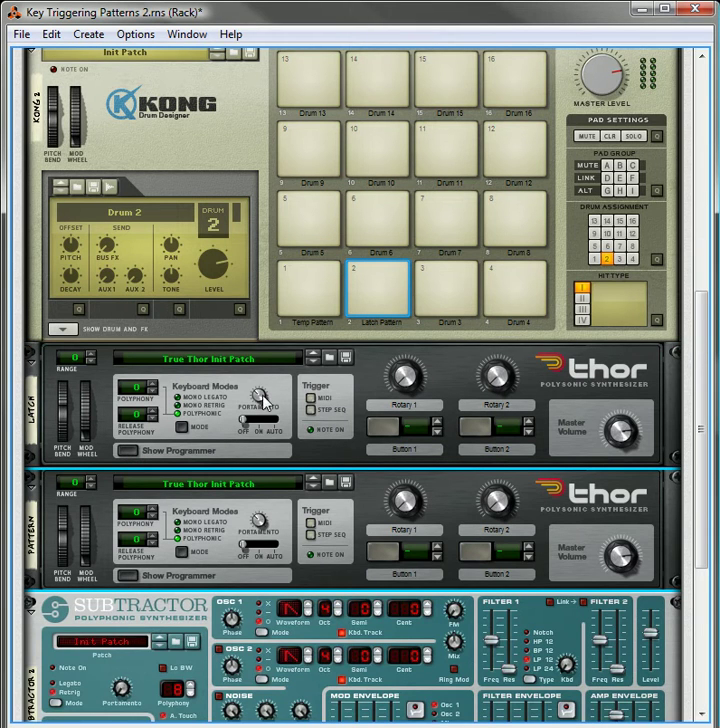
scroll(365, 405, "up", 3)
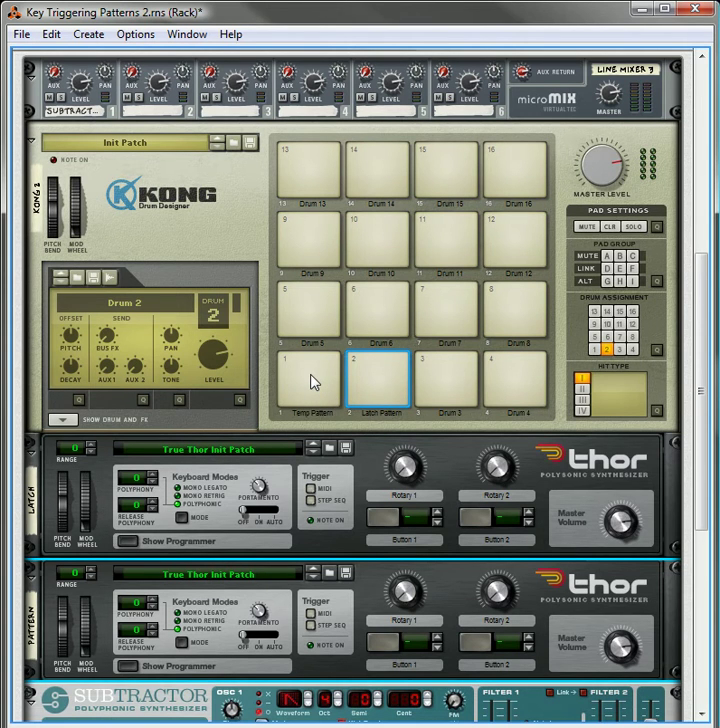
left_click(314, 382)
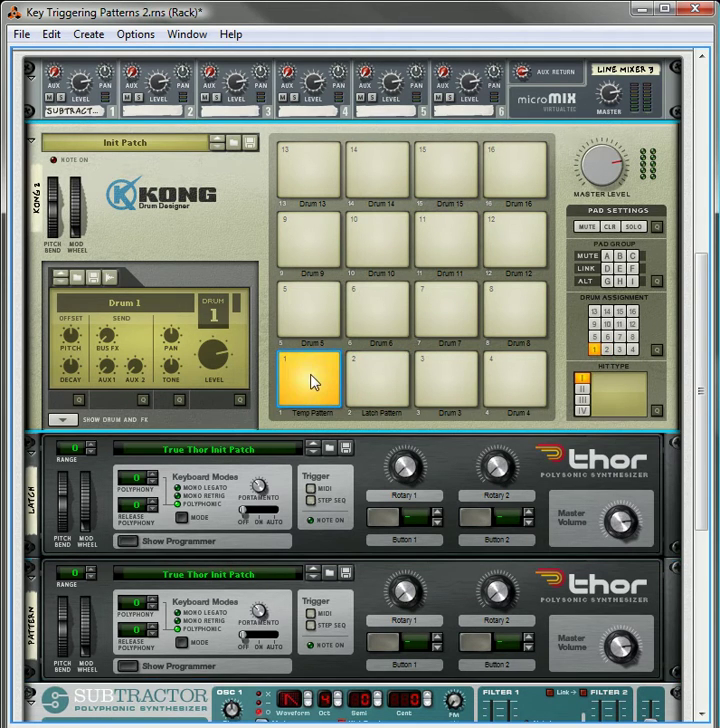
left_click(386, 382)
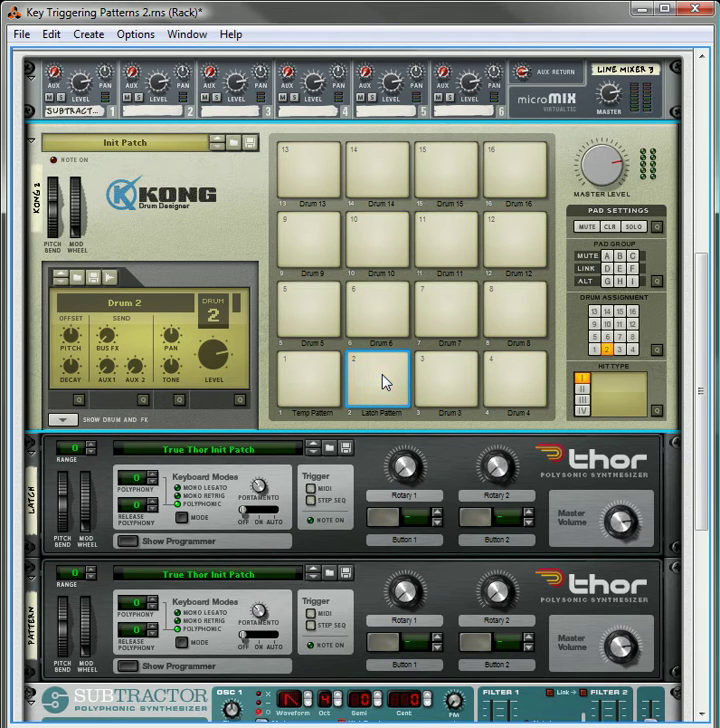
- Name Kong's pad 3 '1-shot / rep', with spaces around the slash
double_click(442, 419)
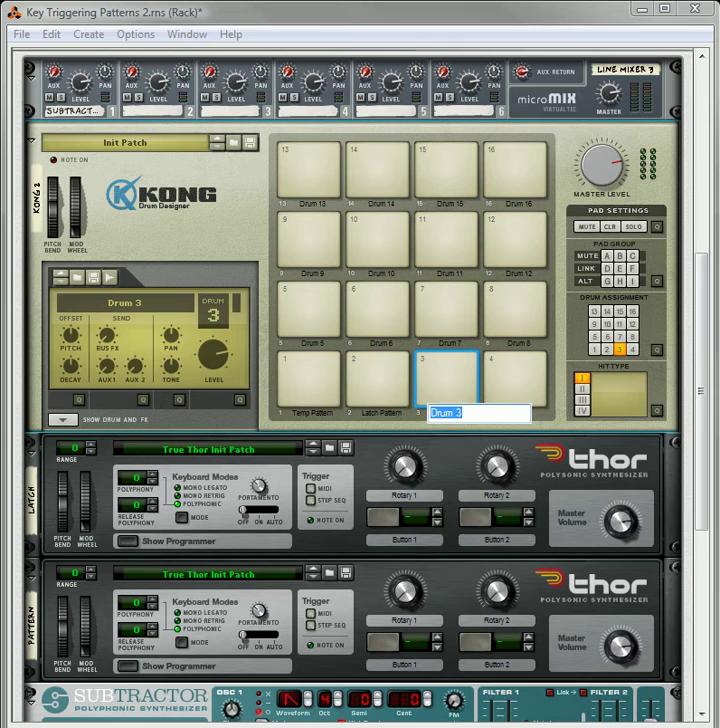
type("1-shot/rep")
left_click(240, 224)
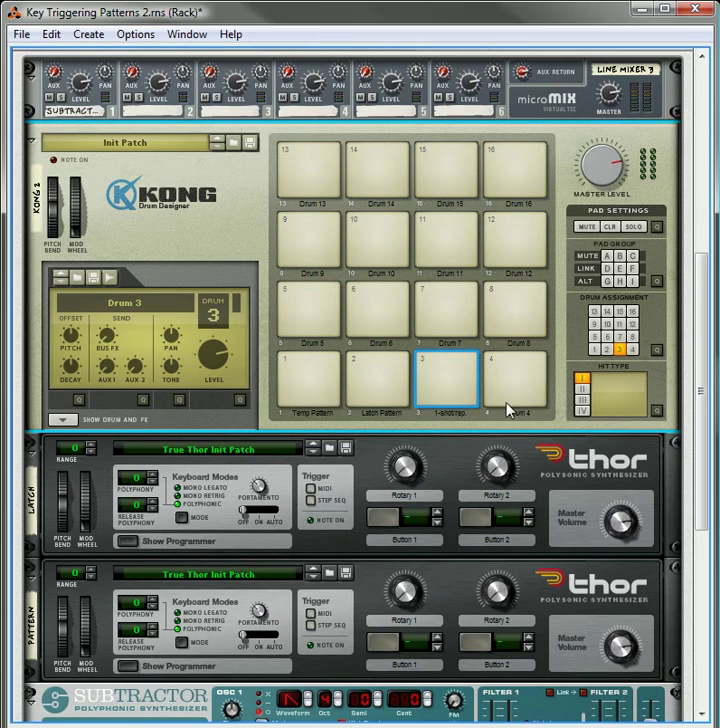
double_click(459, 423)
left_click(455, 412)
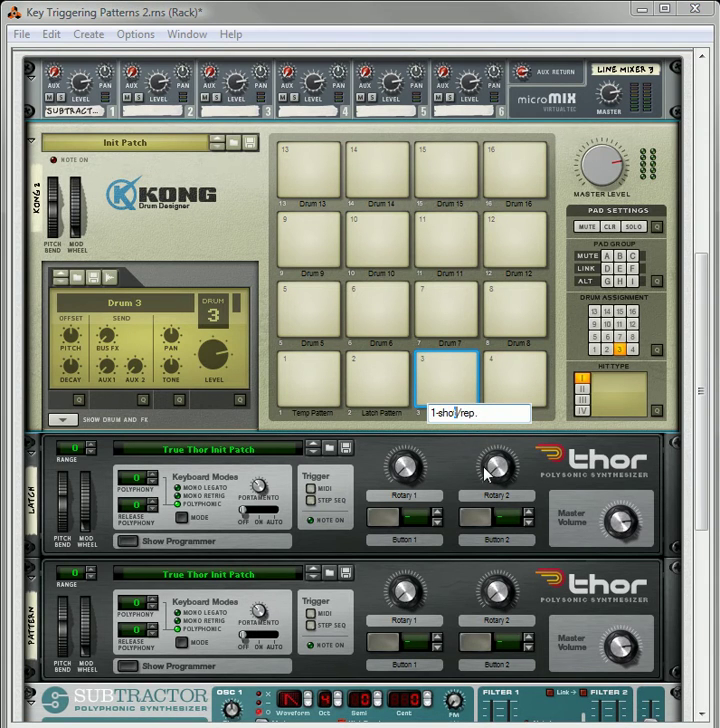
key("Right")
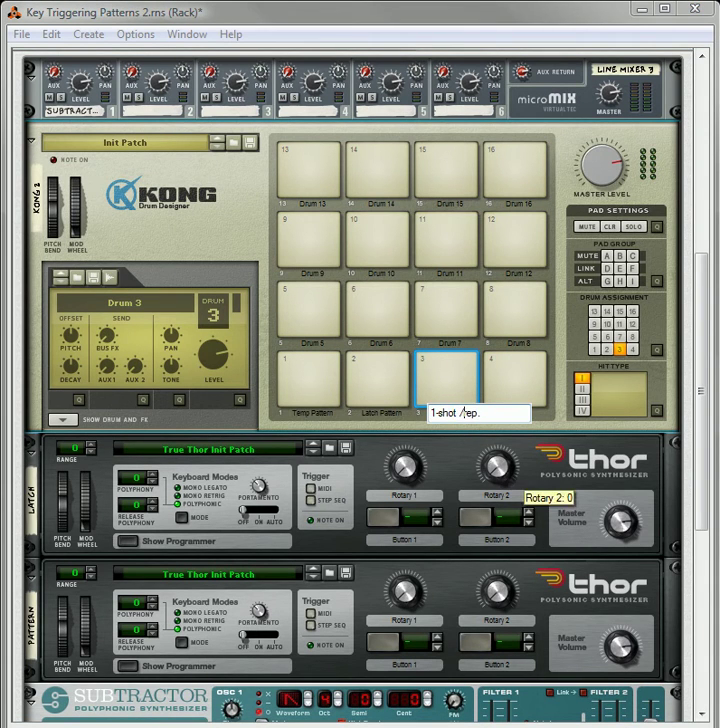
left_click(198, 211)
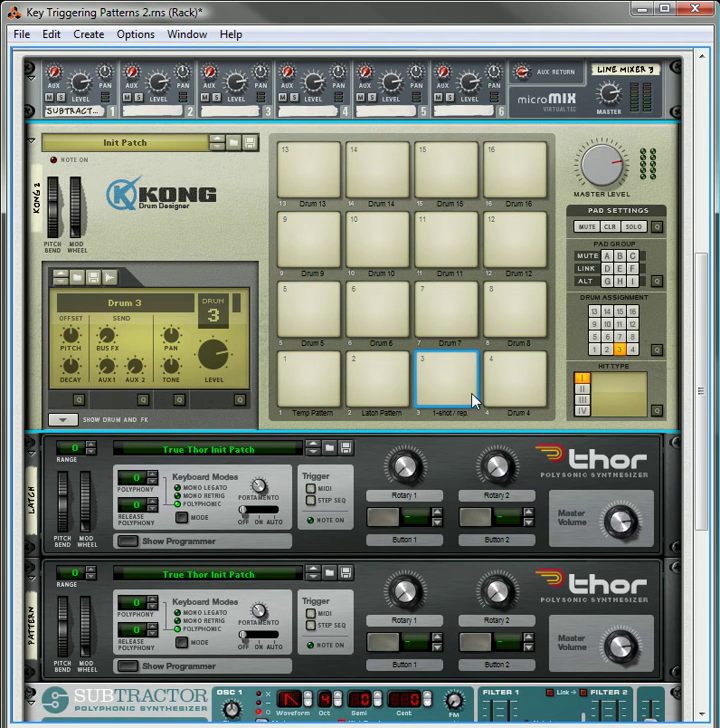
scroll(390, 475, "down", 3)
scroll(236, 470, "up", 2)
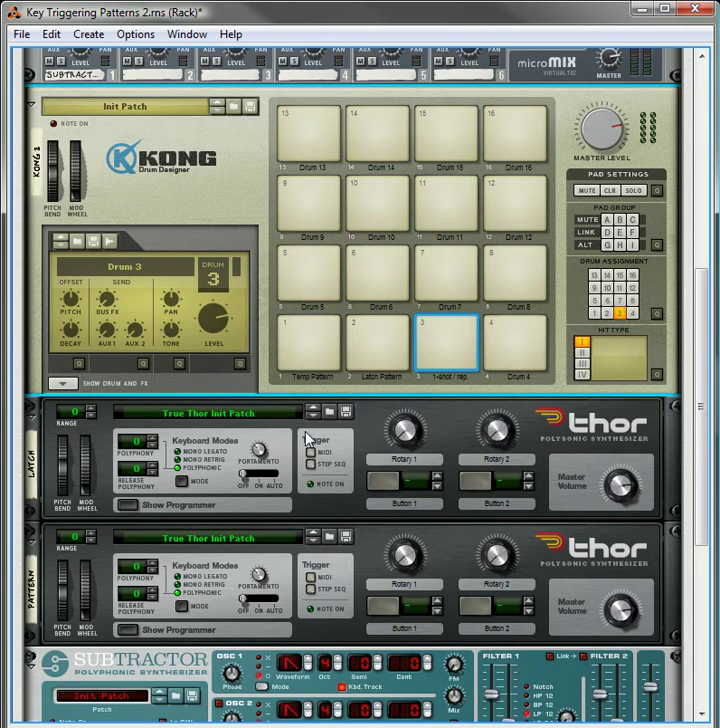
- Cable Kong pad 3's Gate Out to Combinator 3's CV In 1 and set that input to 127
key("Tab")
scroll(250, 418, "up", 5)
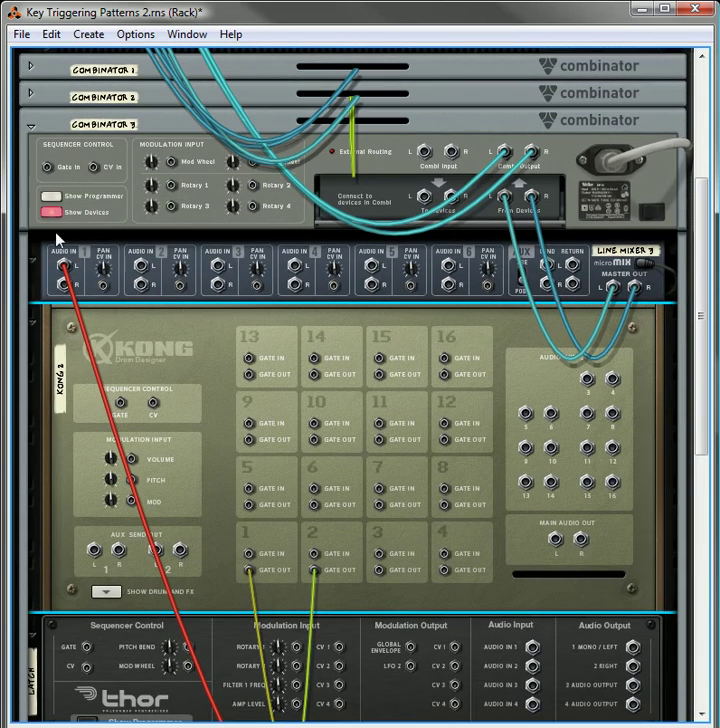
left_click(50, 196)
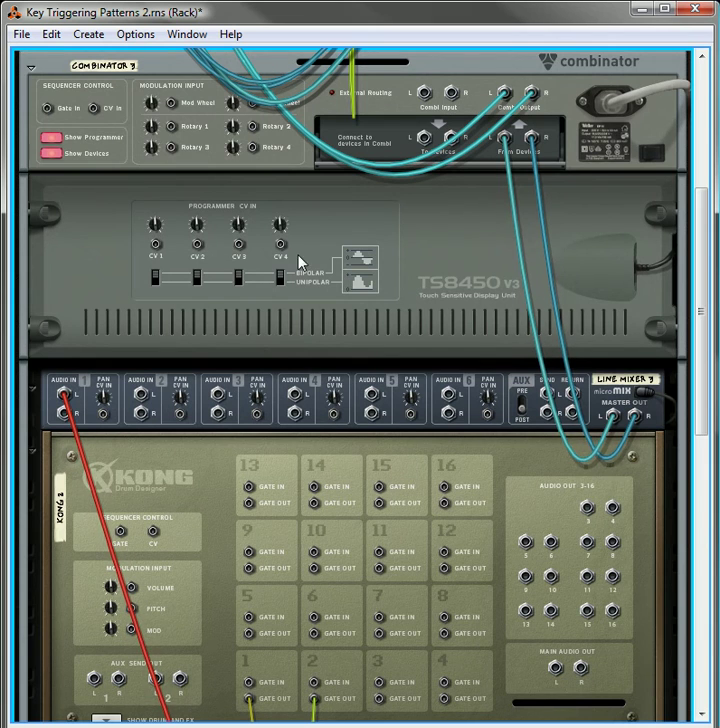
scroll(401, 546, "down", 12)
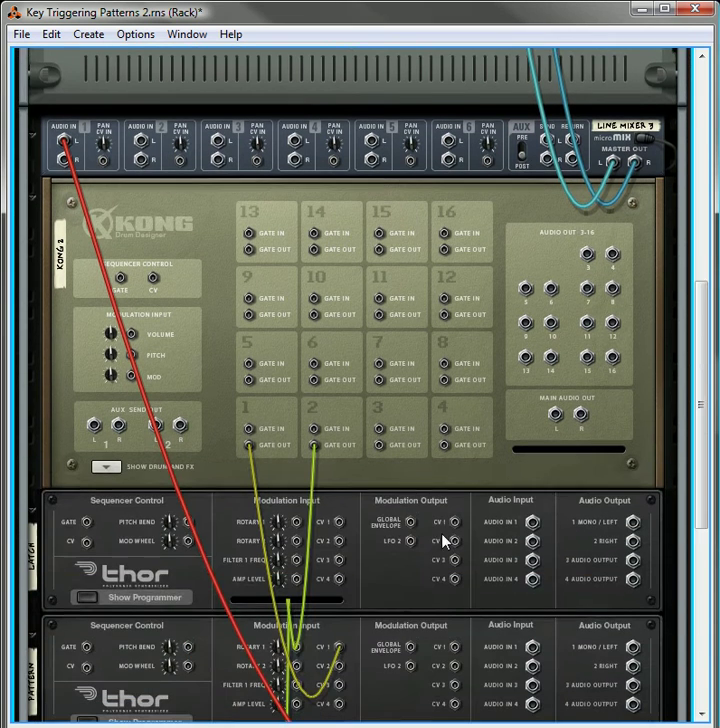
scroll(431, 601, "down", 3)
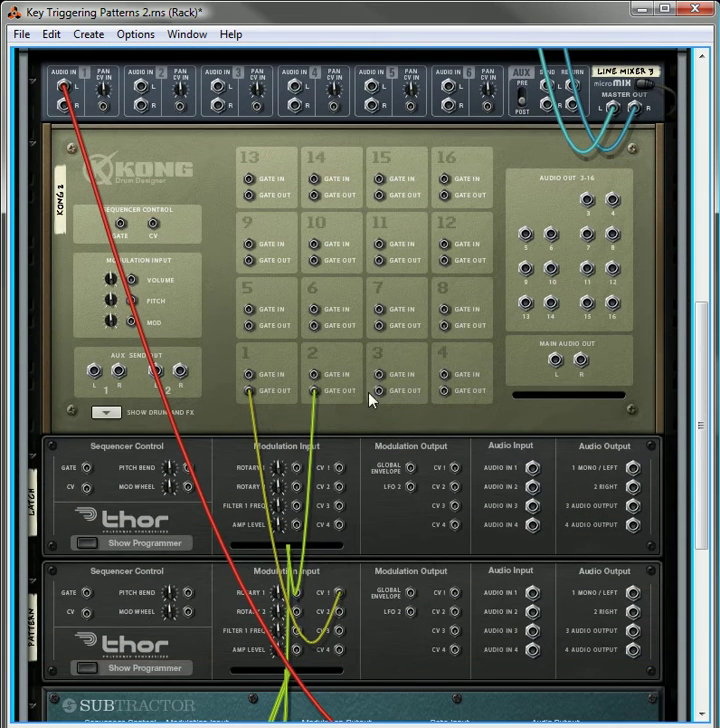
left_click_drag(379, 390, 154, 176)
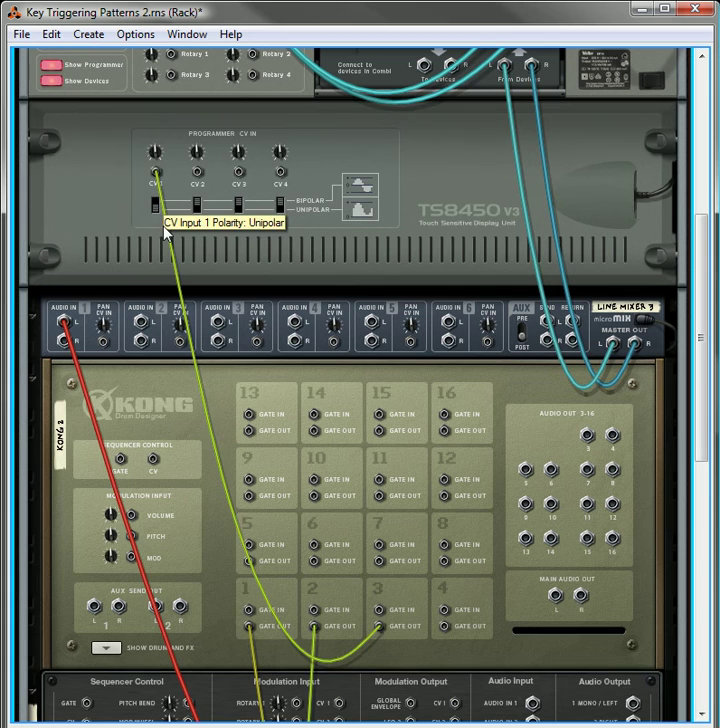
left_click_drag(154, 154, 166, 87)
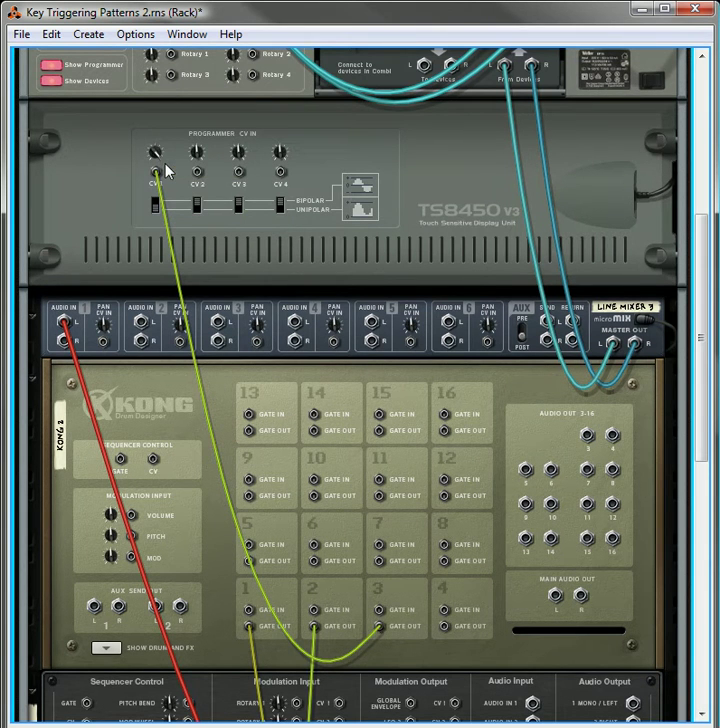
key("Tab")
- Uncheck Receive Notes for the Latch device in the Combinator's Key Mapping list
left_click(100, 209)
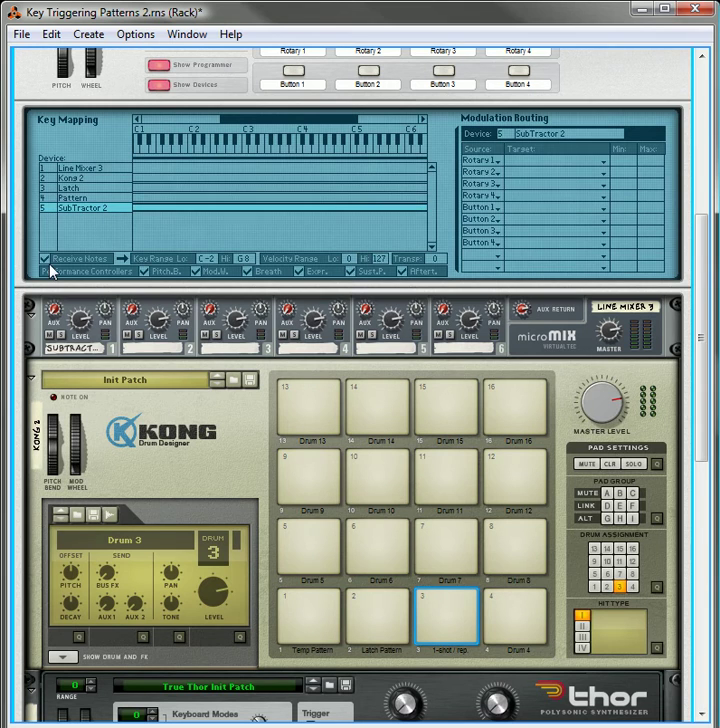
left_click(114, 200)
left_click(104, 189)
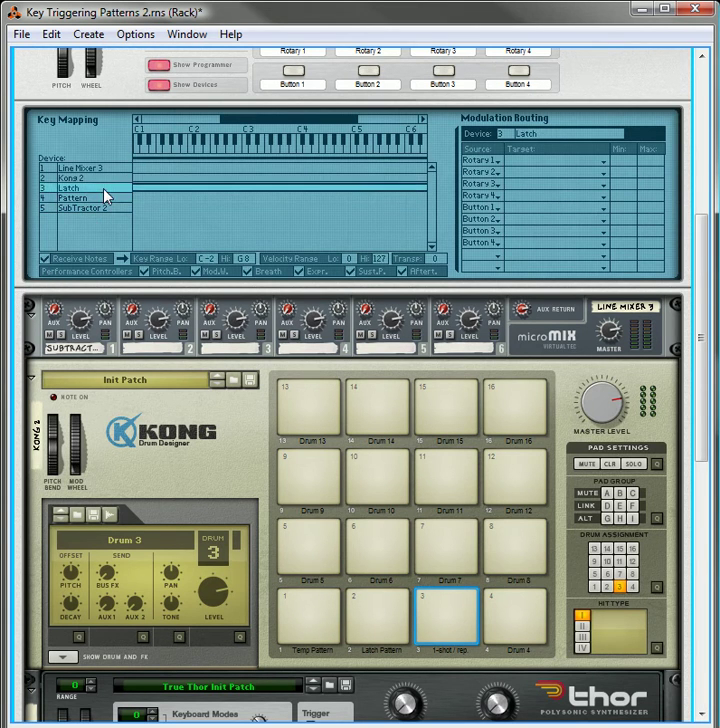
left_click(45, 259)
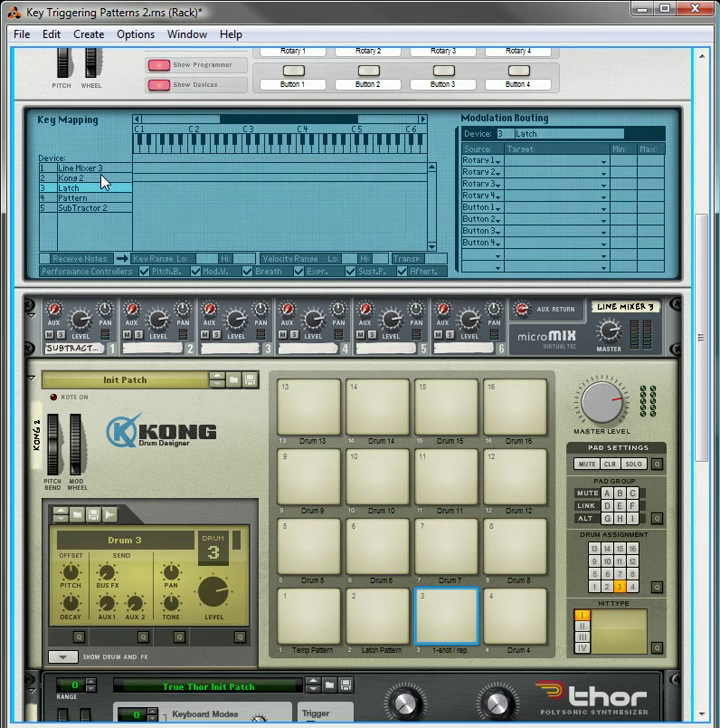
left_click(102, 178)
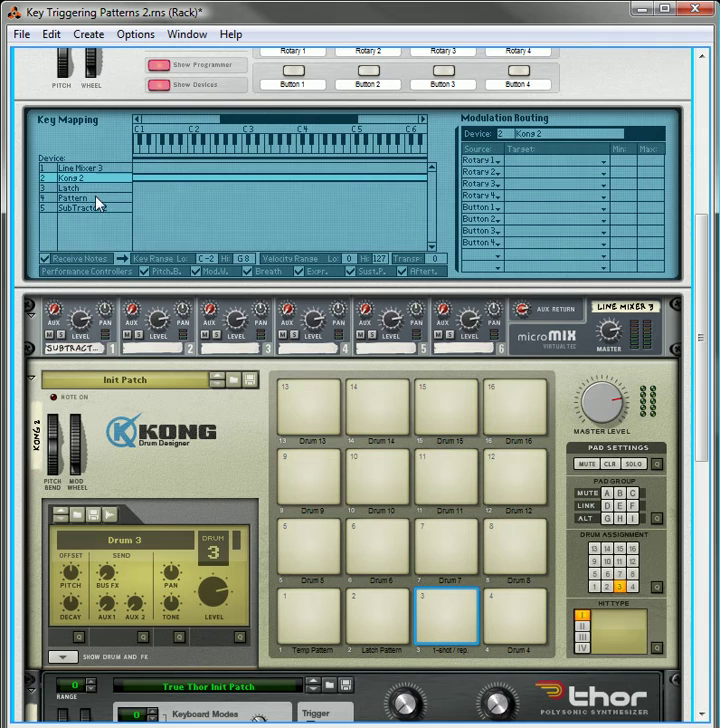
- Add a Combinator modulation routing from CV Input 1 to the Pattern Thor's Sequencer Run Mode
left_click(96, 198)
left_click(471, 256)
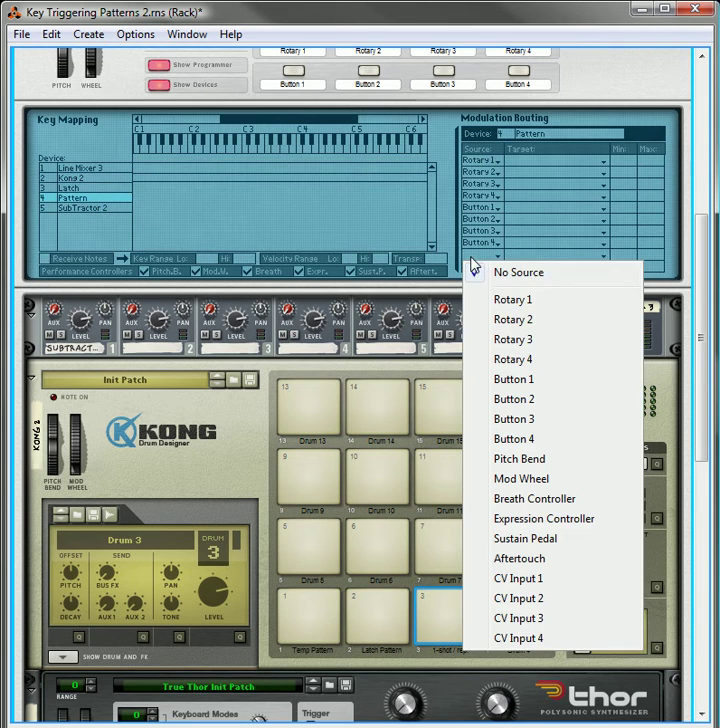
left_click(534, 579)
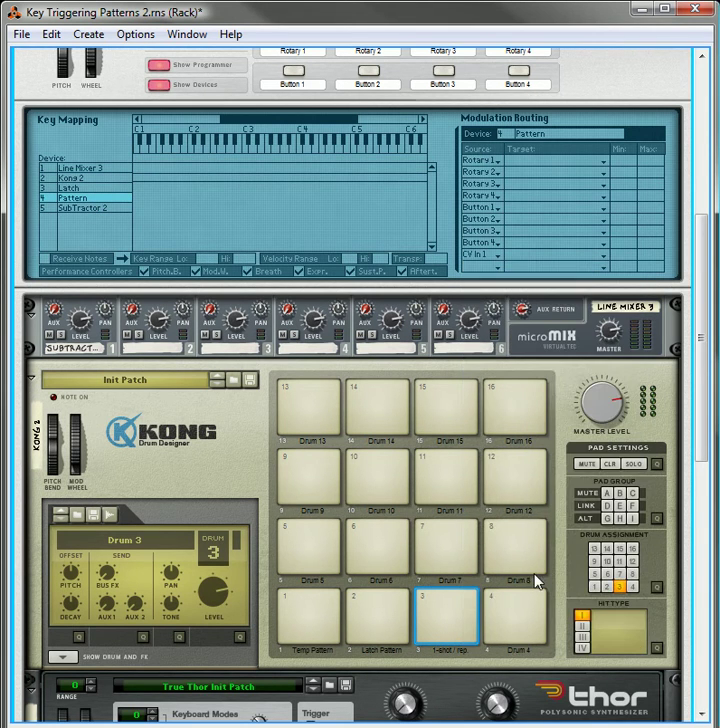
left_click(521, 262)
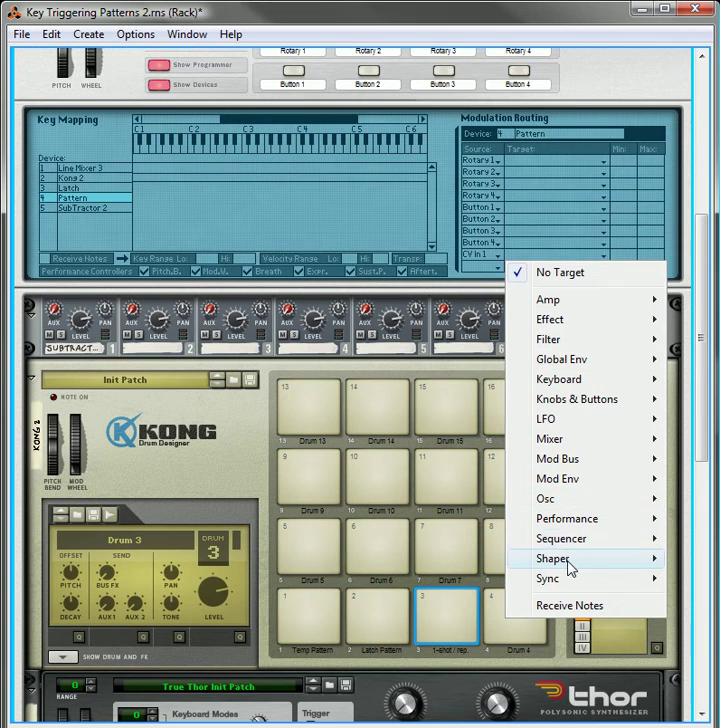
mouse_move(570, 566)
mouse_move(571, 543)
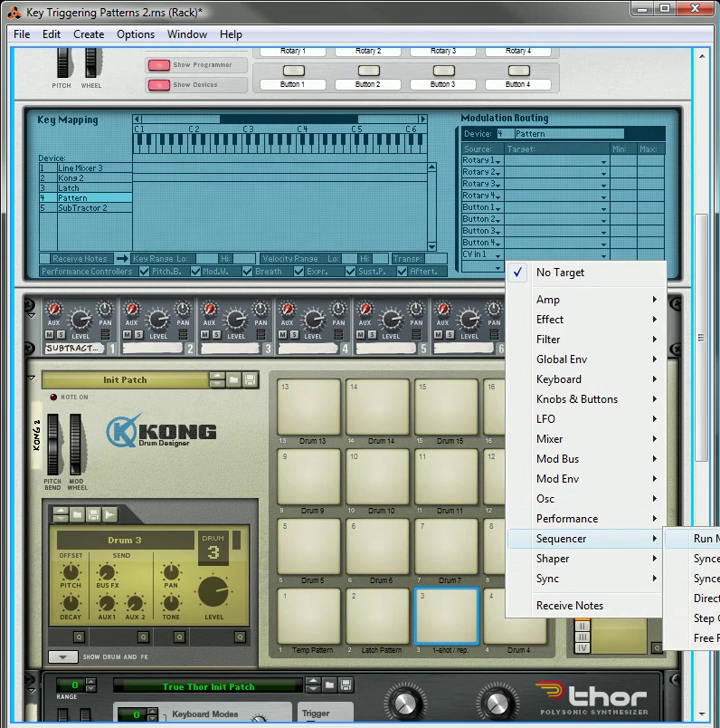
left_click(700, 538)
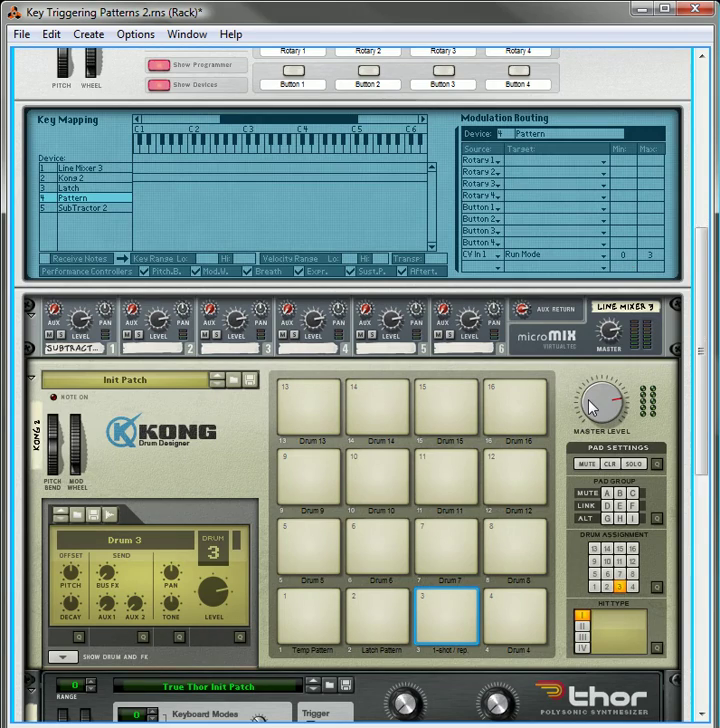
scroll(463, 506, "down", 5)
scroll(463, 506, "down", 5)
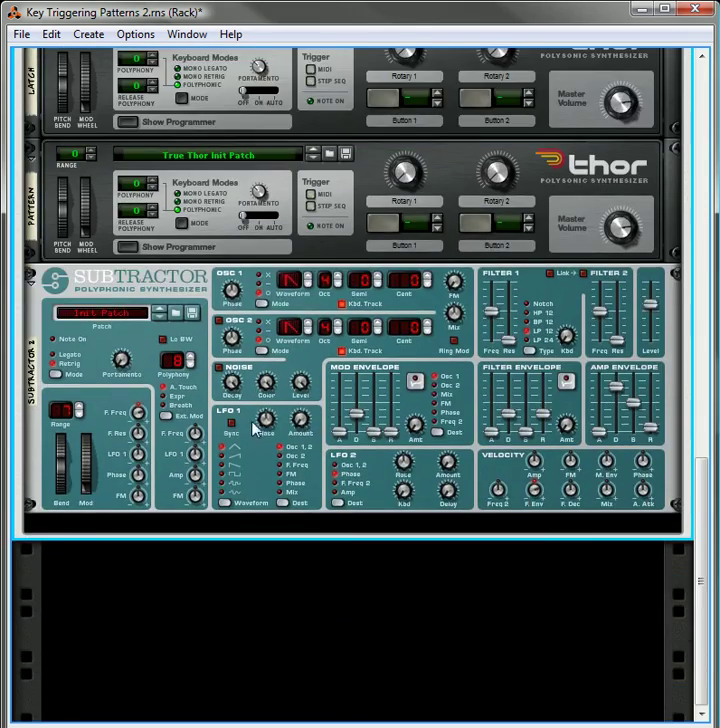
scroll(262, 408, "up", 2)
scroll(320, 330, "up", 8)
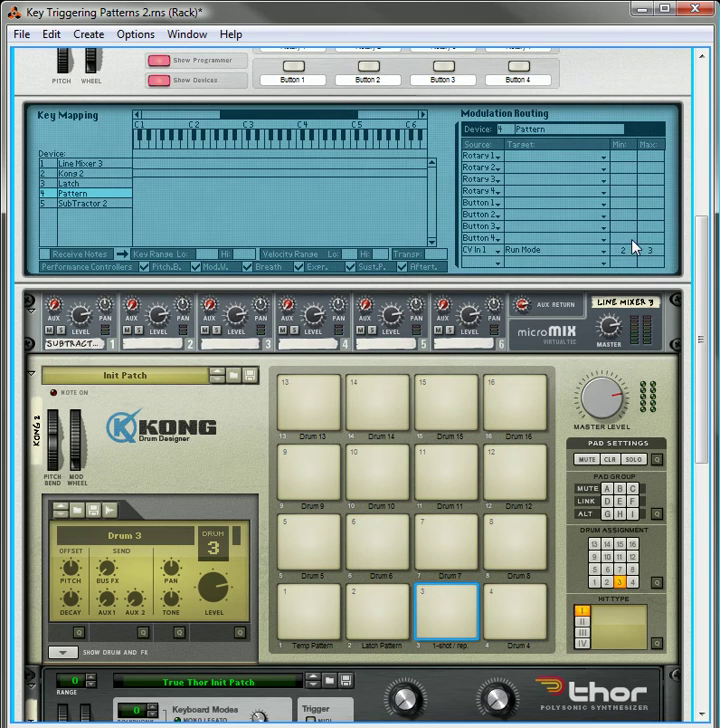
scroll(219, 554, "down", 5)
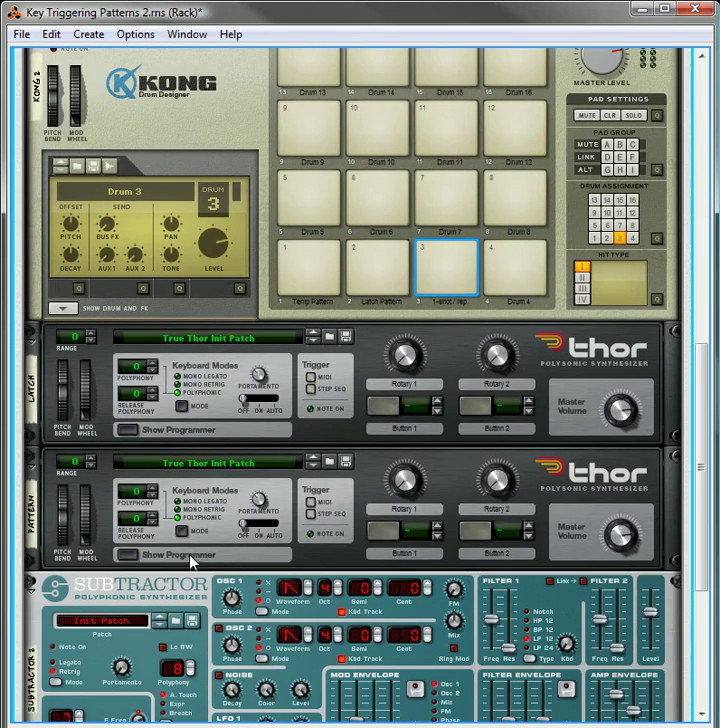
- Show the Pattern Thor's programmer and trigger Kong pad 3 to check Run Mode switches to 1-Shot
left_click(133, 555)
scroll(137, 559, "down", 6)
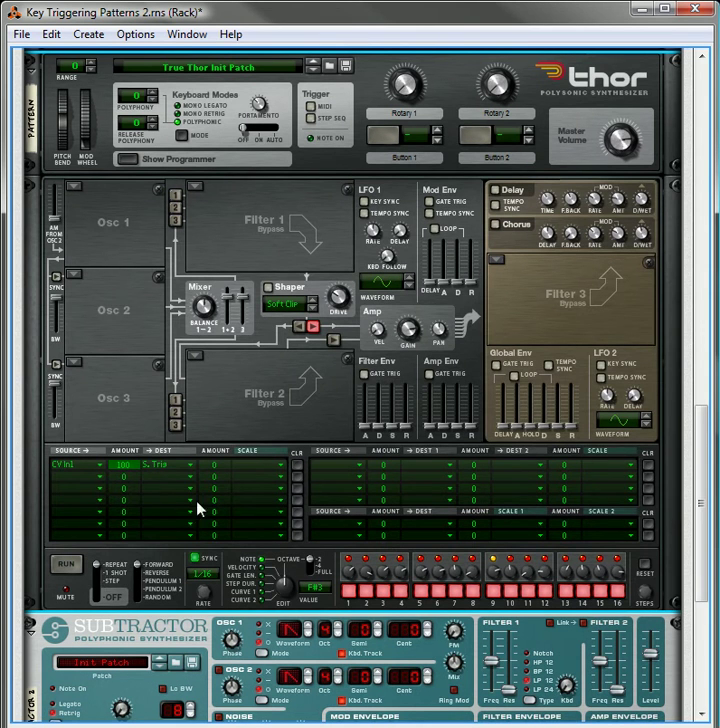
scroll(295, 307, "up", 2)
scroll(295, 307, "up", 3)
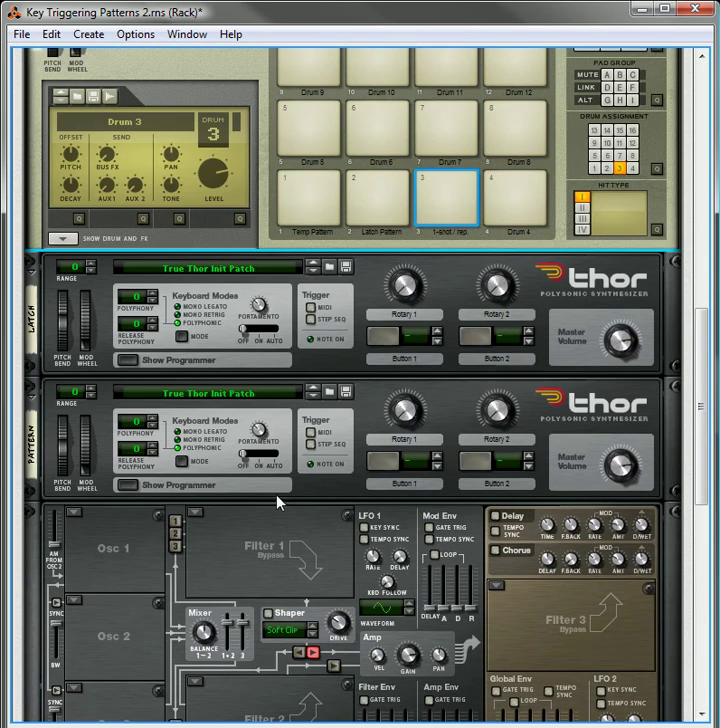
scroll(278, 502, "down", 3)
scroll(186, 592, "down", 2)
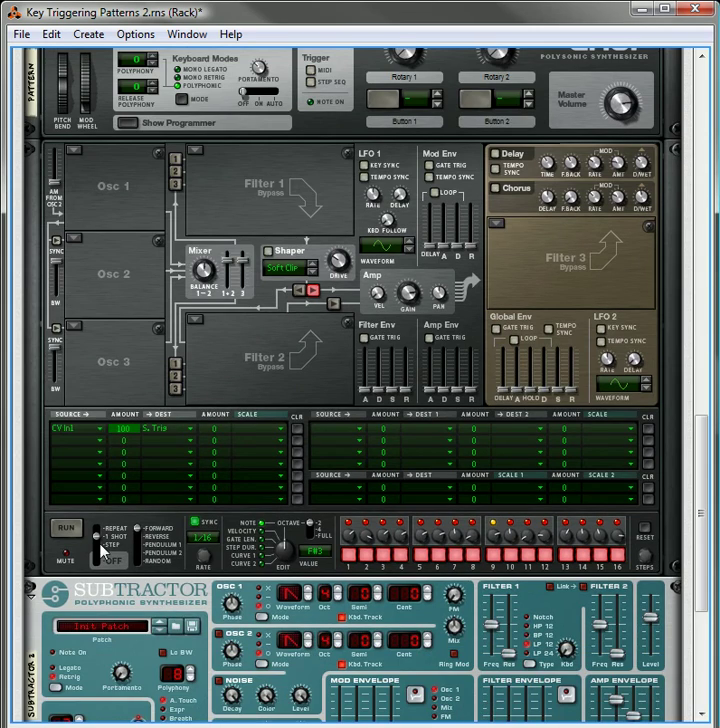
scroll(208, 350, "up", 4)
left_click(463, 137)
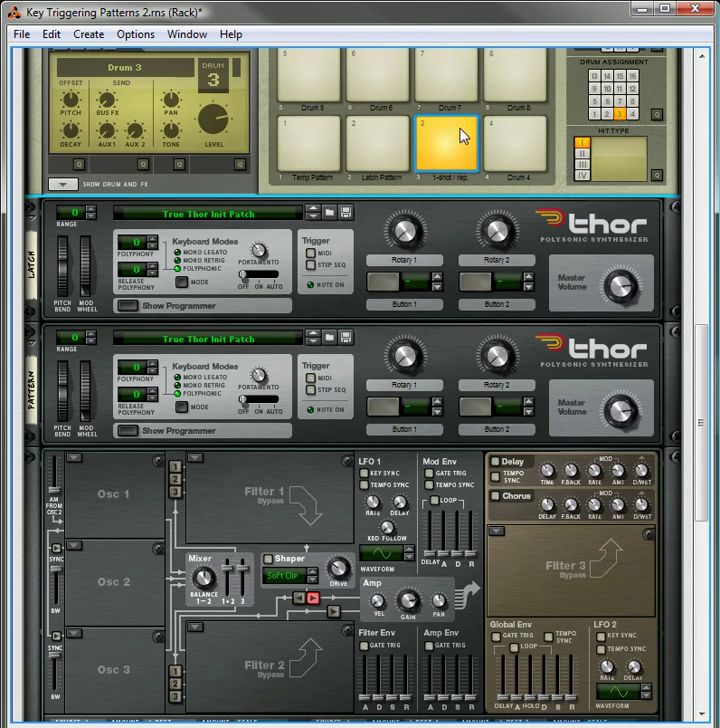
scroll(271, 548, "down", 4)
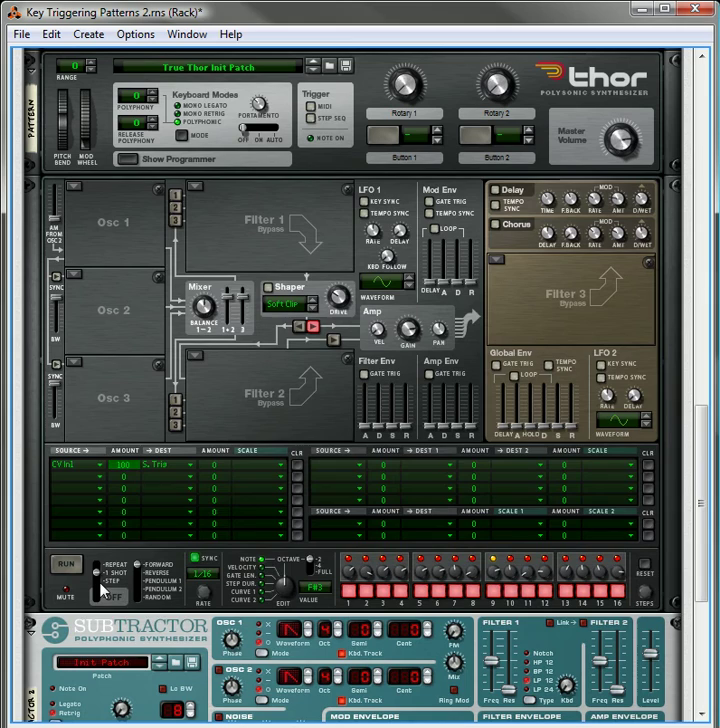
scroll(318, 394, "up", 3)
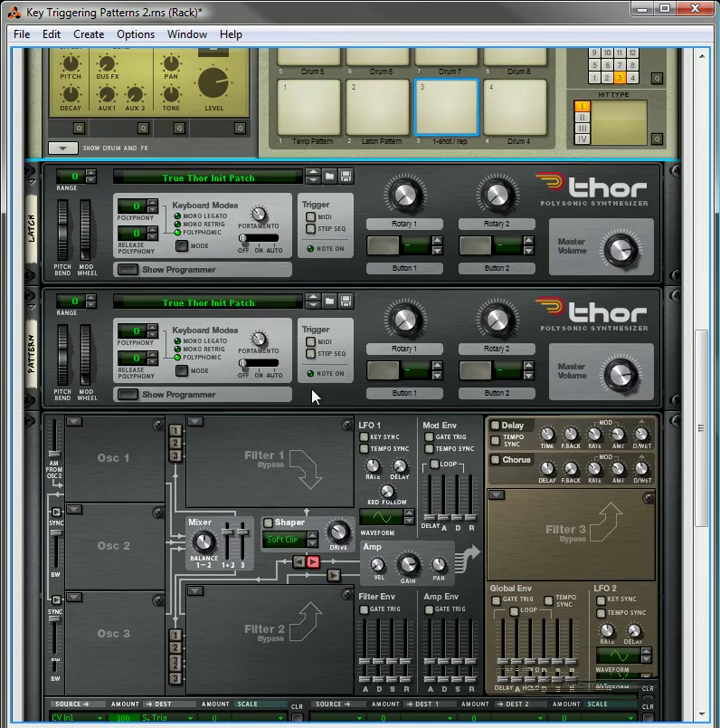
scroll(305, 405, "up", 6)
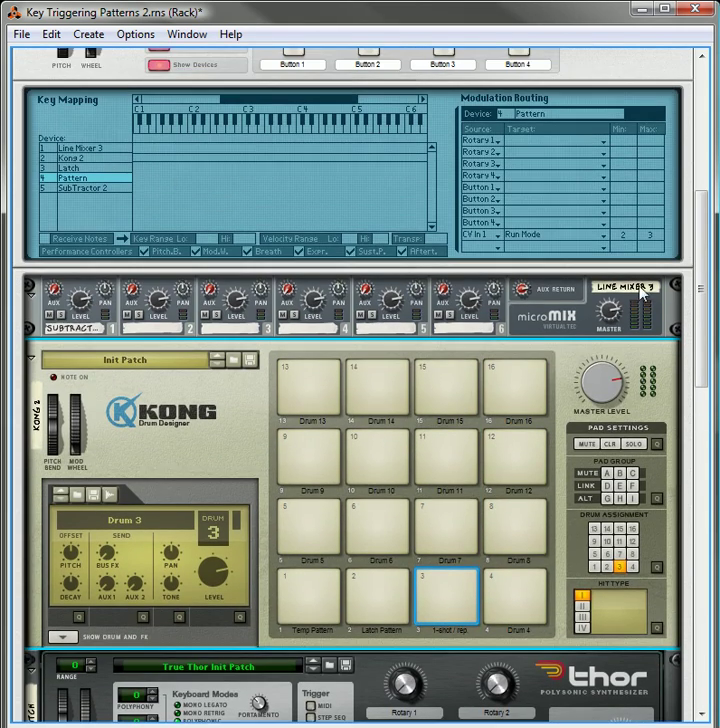
left_click_drag(663, 240, 658, 224)
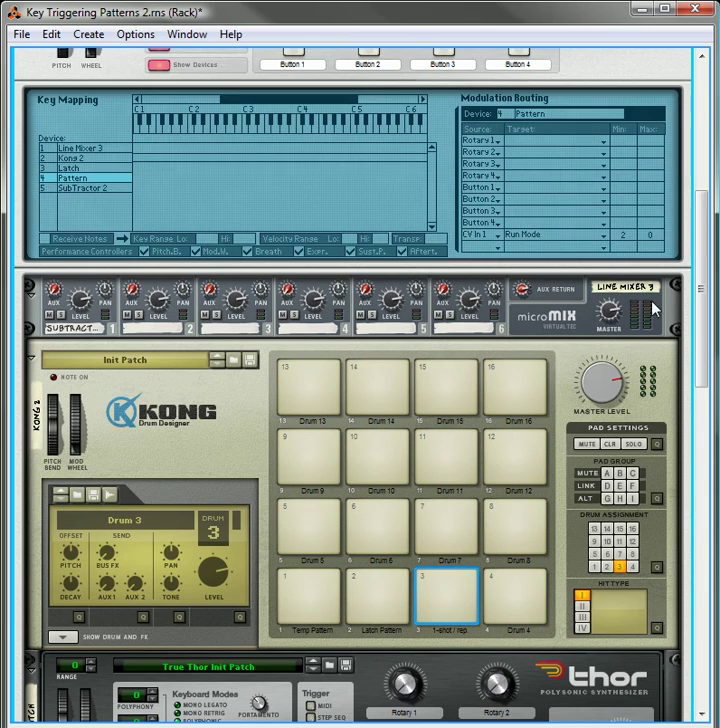
scroll(355, 500, "down", 4)
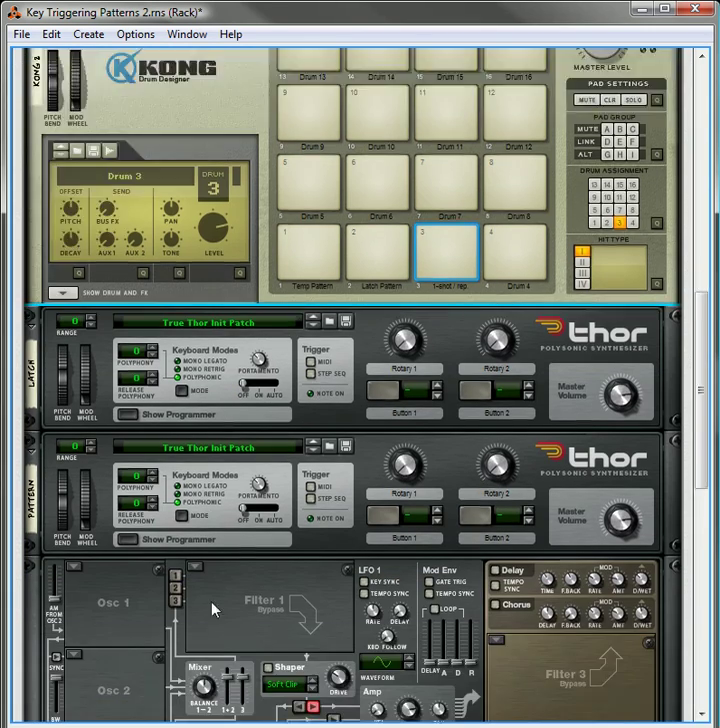
scroll(213, 610, "down", 5)
scroll(238, 500, "up", 1)
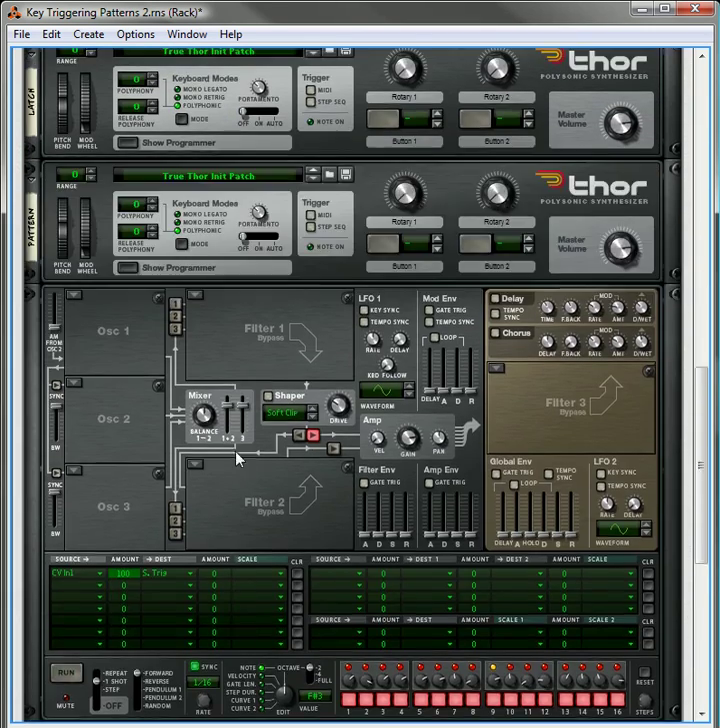
scroll(238, 458, "up", 7)
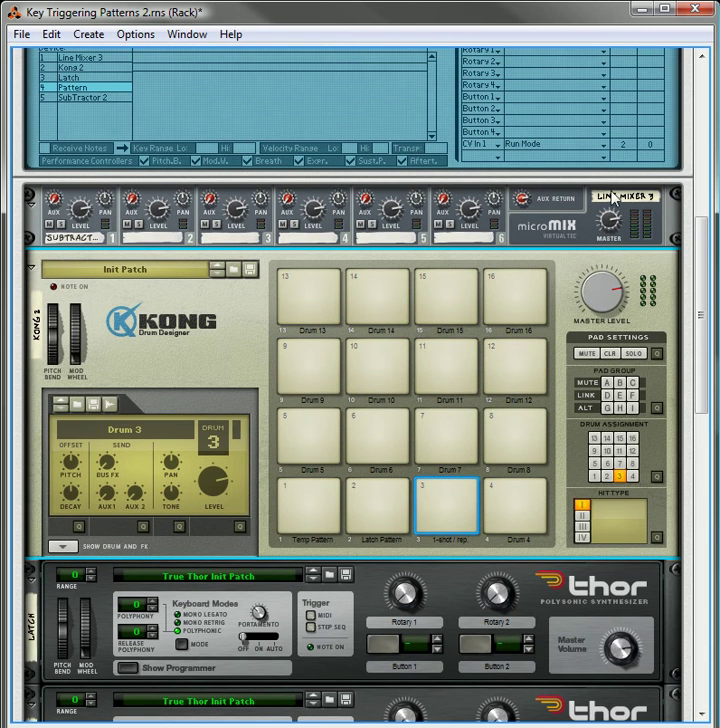
left_click_drag(653, 150, 671, 114)
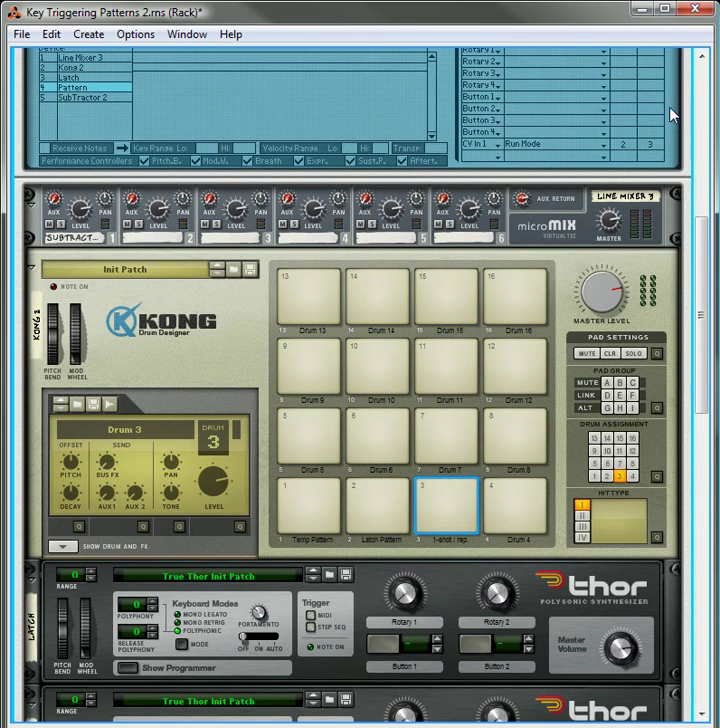
scroll(473, 345, "down", 2)
left_click(453, 352)
scroll(302, 515, "down", 6)
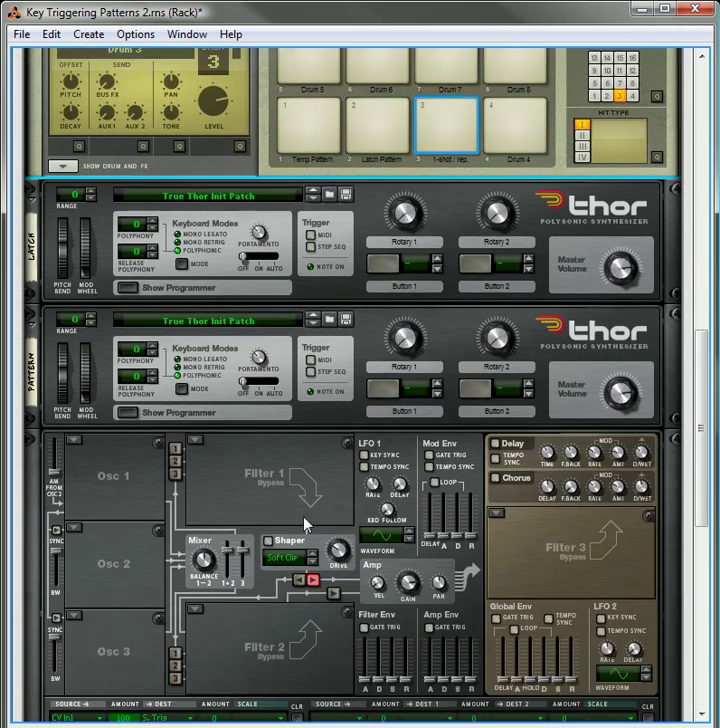
scroll(300, 512, "up", 5)
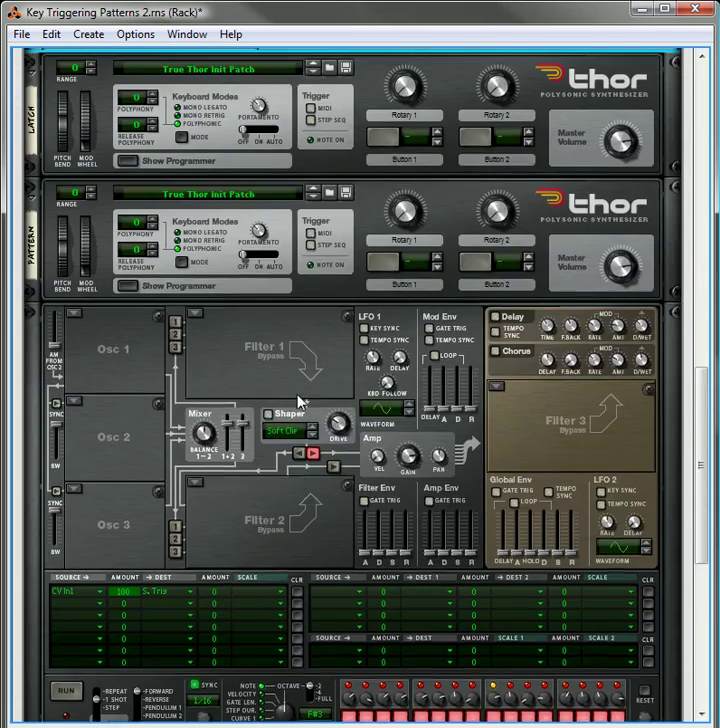
scroll(200, 488, "down", 4)
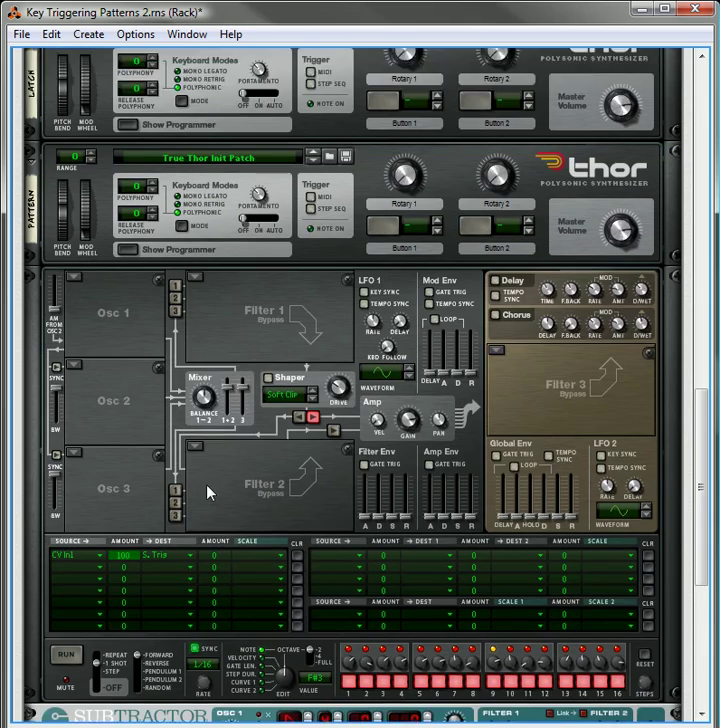
scroll(205, 470, "up", 1)
scroll(180, 404, "up", 3)
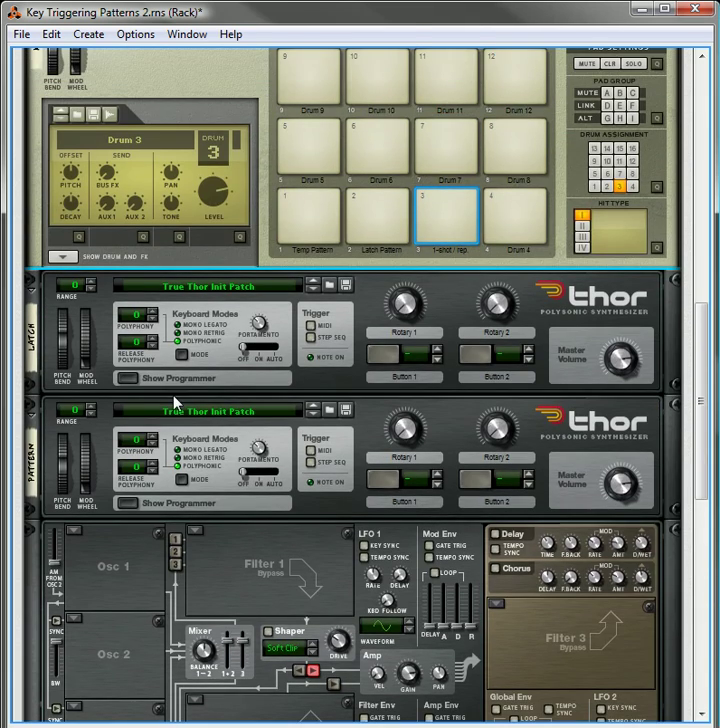
- Duplicate the Latch Thor, move the copy above Latch, and rename it 1-SHOT
right_click(327, 382)
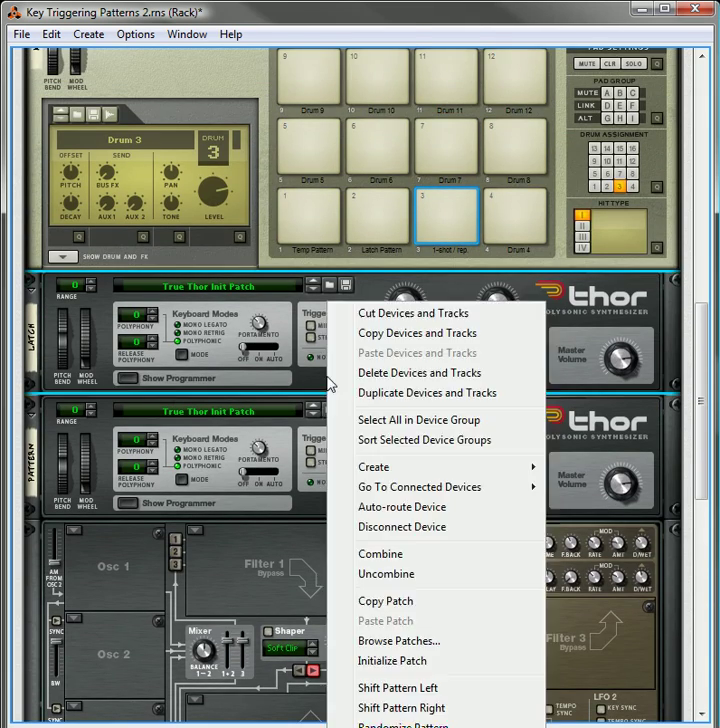
left_click(393, 397)
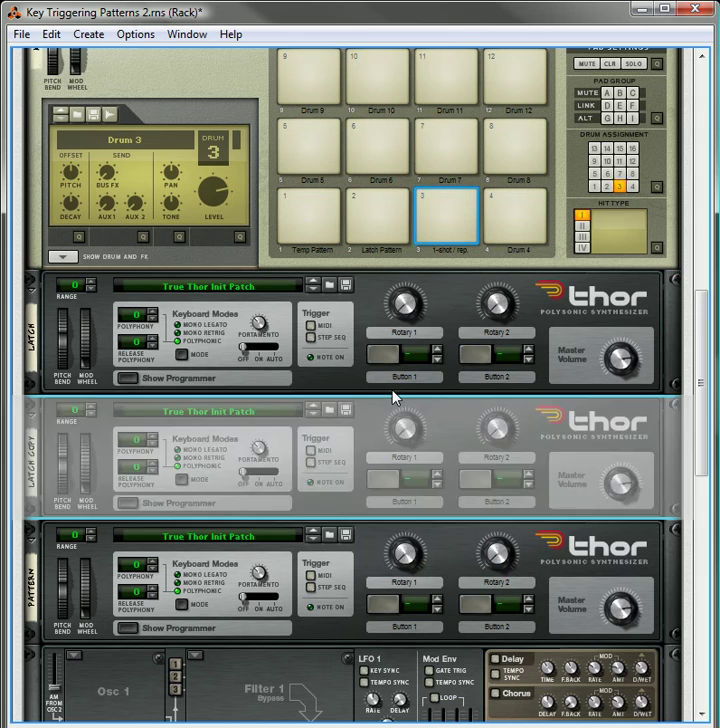
left_click_drag(395, 397, 38, 335)
double_click(36, 333)
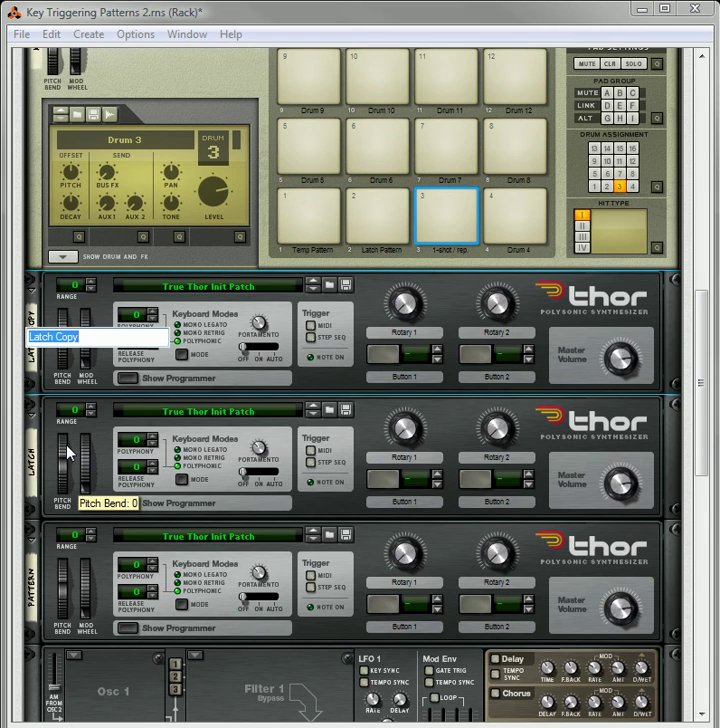
type("1-SHOT")
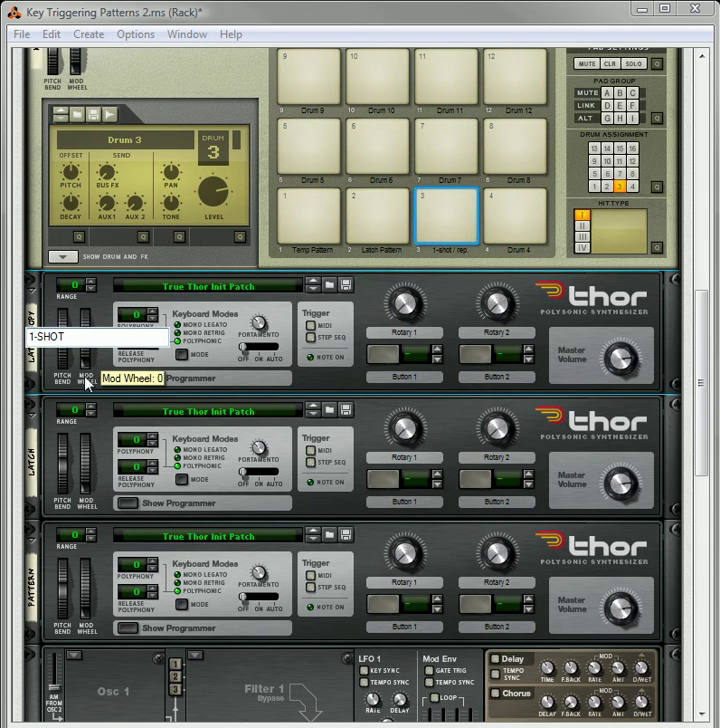
key("Return")
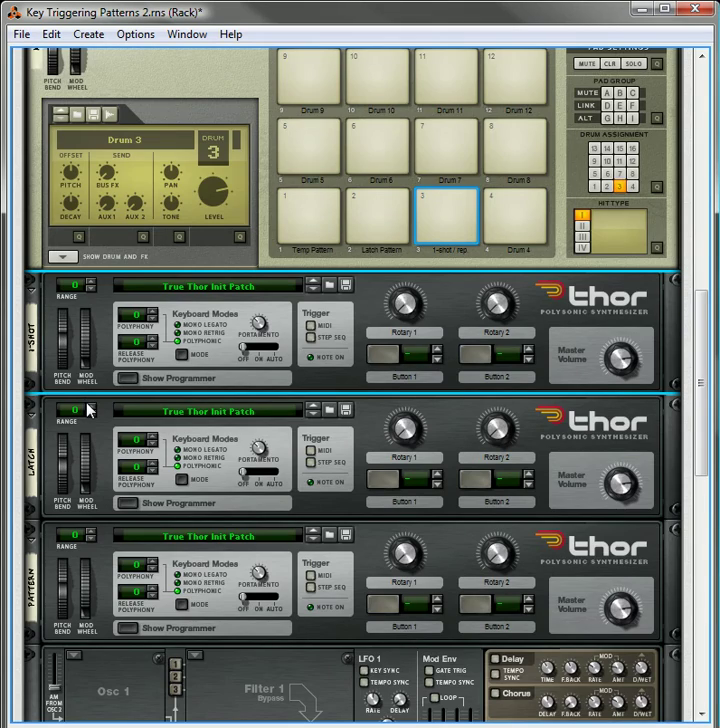
key("Tab")
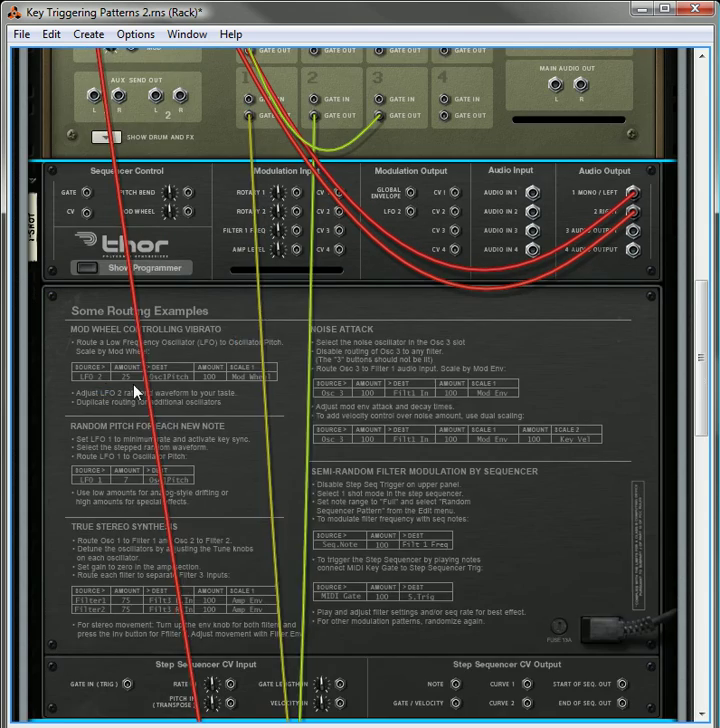
- Set the 1-SHOT Thor's first mod row to send CV In1 to S. Trig, then flip to the back
scroll(268, 383, "up", 5)
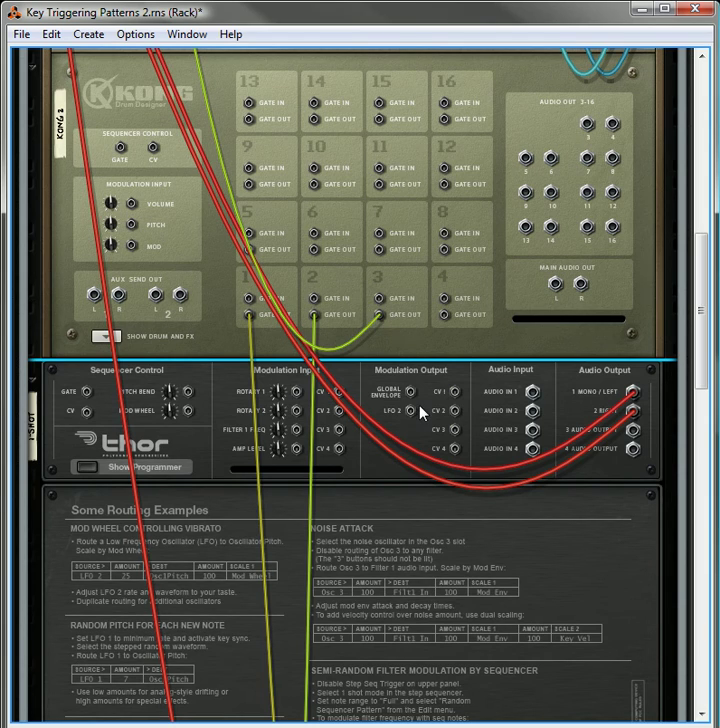
key("Tab")
scroll(361, 429, "down", 5)
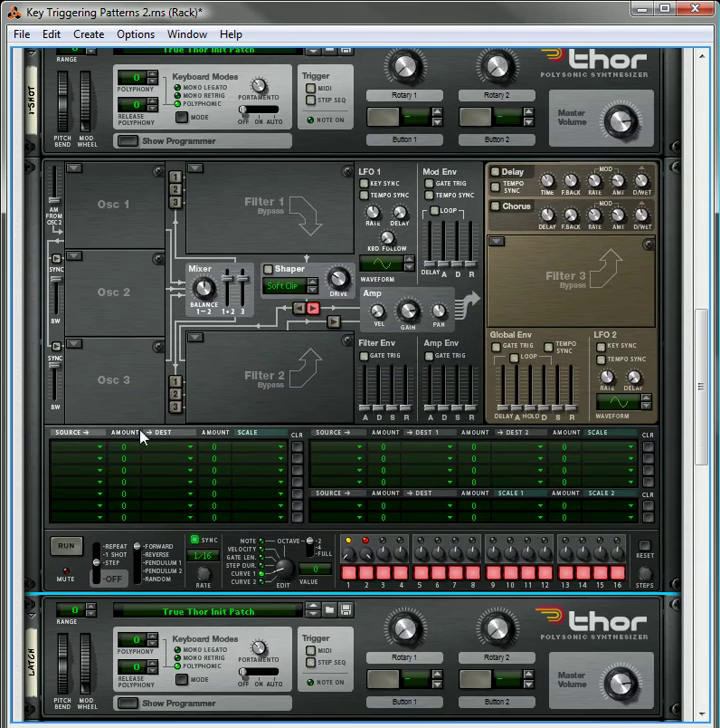
left_click(80, 453)
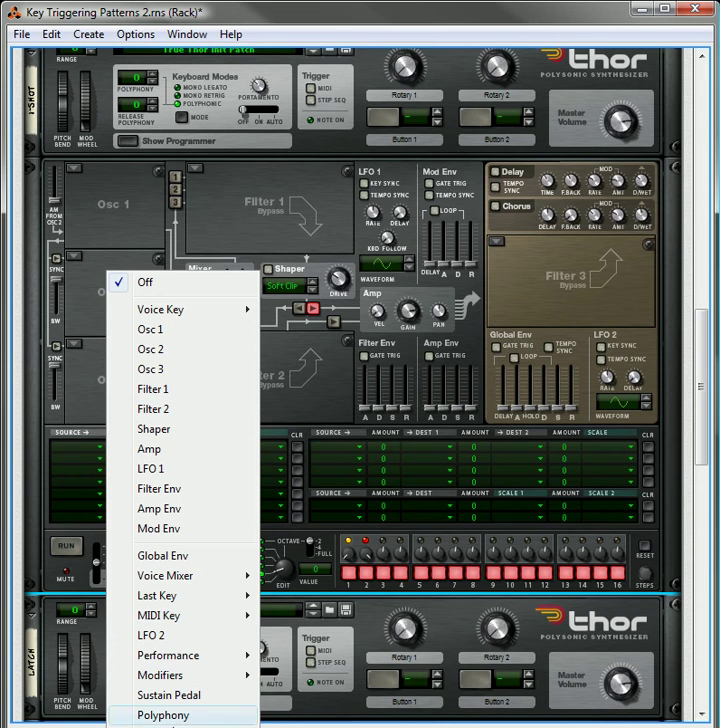
mouse_move(165, 715)
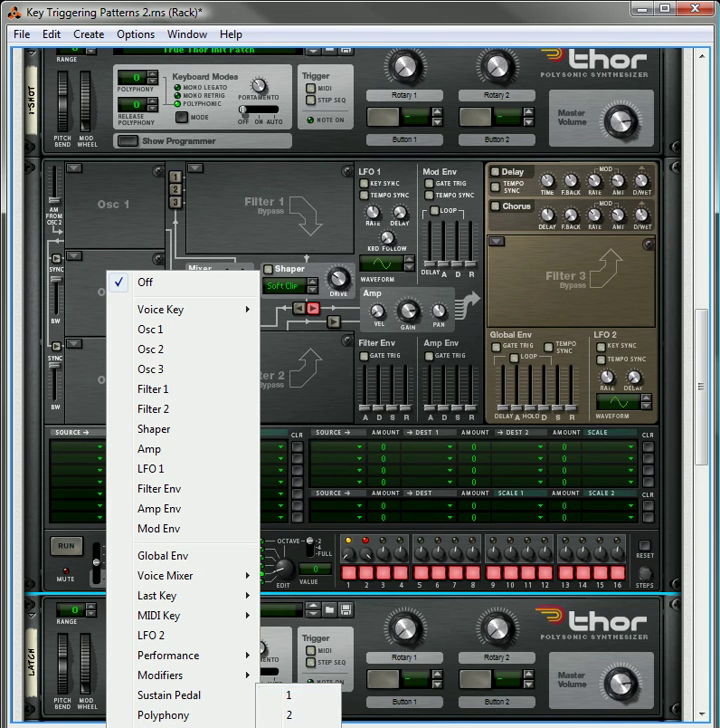
left_click(291, 697)
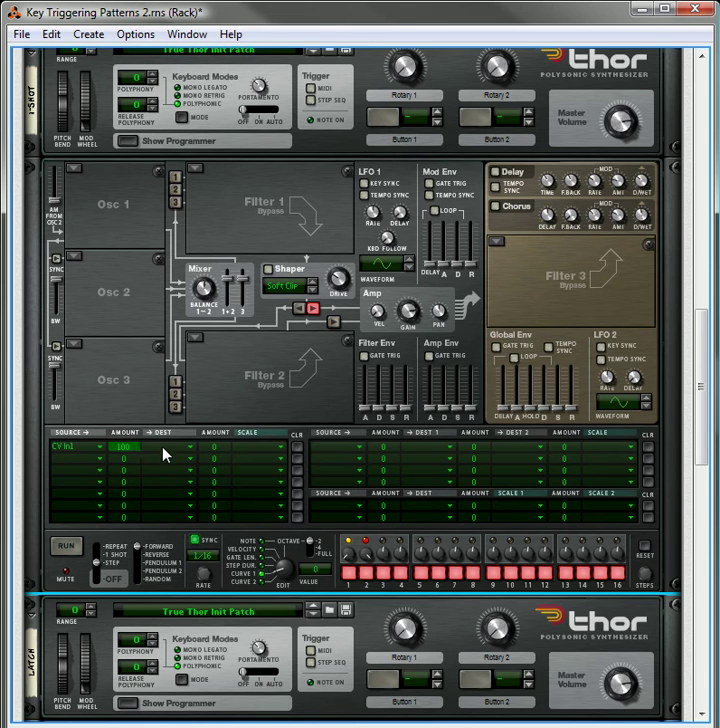
left_click(163, 455)
mouse_move(250, 655)
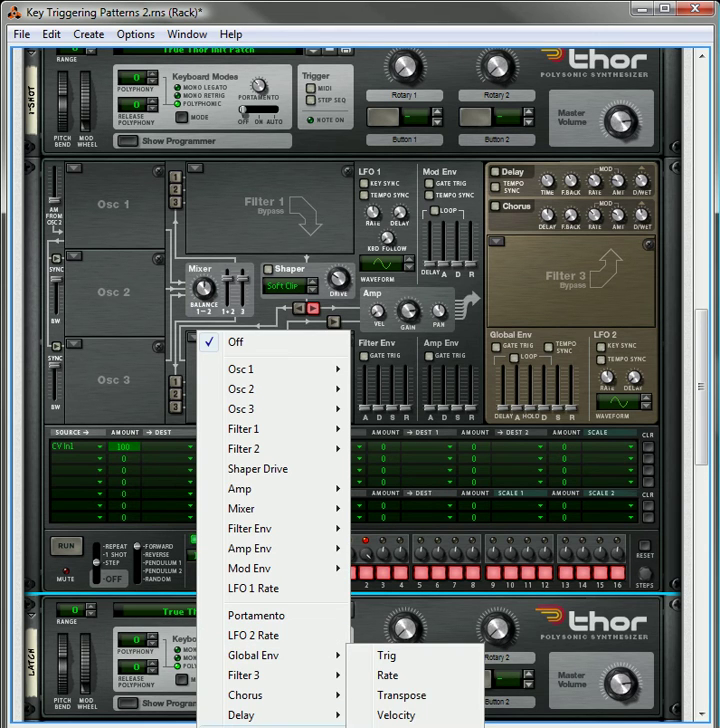
left_click(418, 660)
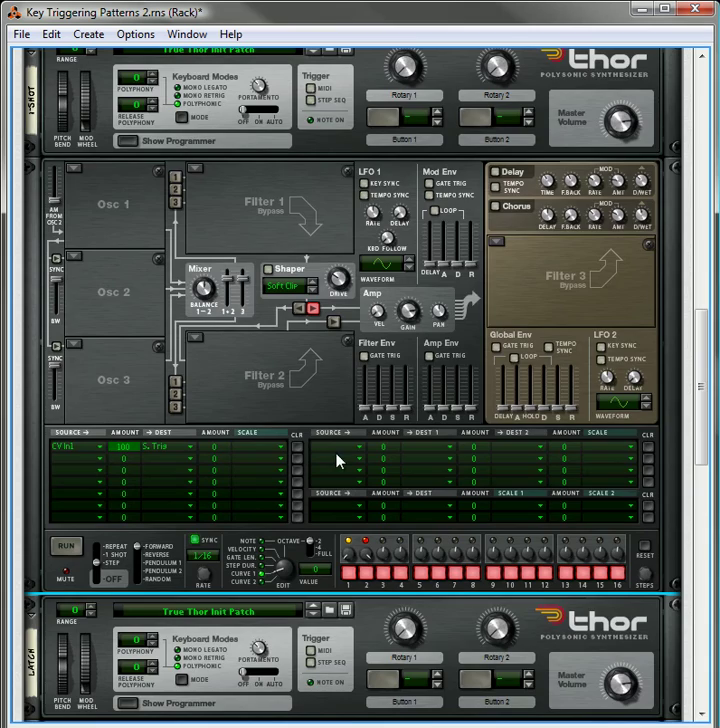
key("Tab")
- Move Kong pad 3's gate cable onto the 1-SHOT Thor's Curve 1 jack
scroll(333, 471, "up", 4)
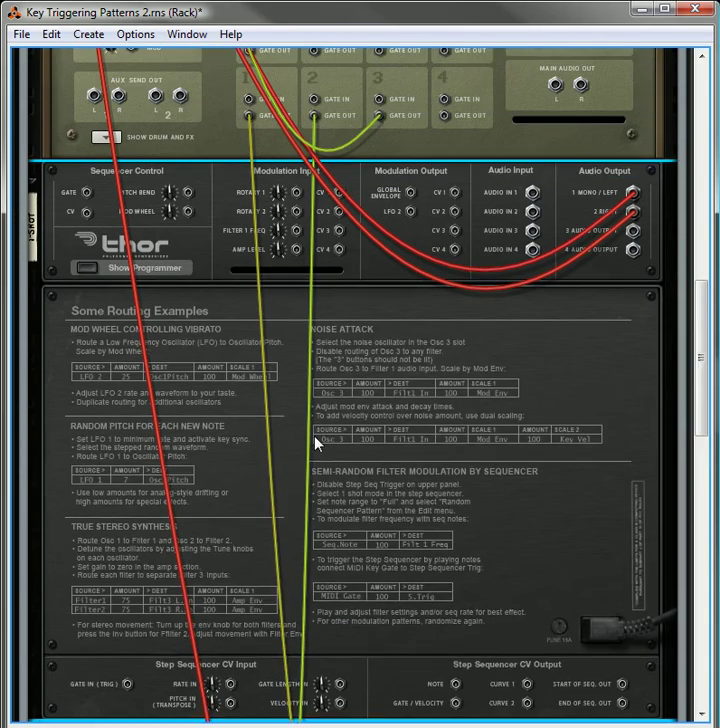
scroll(315, 440, "up", 2)
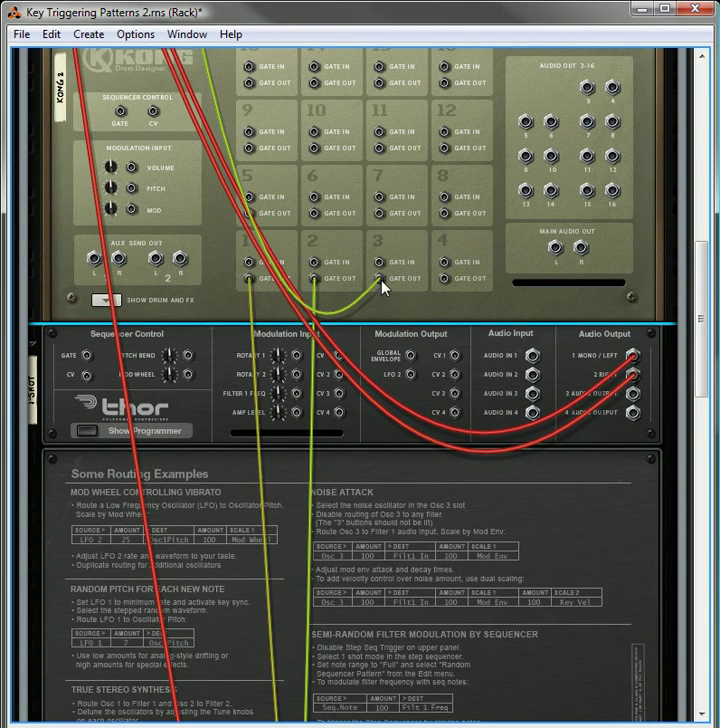
left_click_drag(383, 287, 524, 504)
- Patch a new cable from Kong pad 3's Gate Out into CV 1 In, then flip the rack to the front
scroll(432, 447, "up", 3)
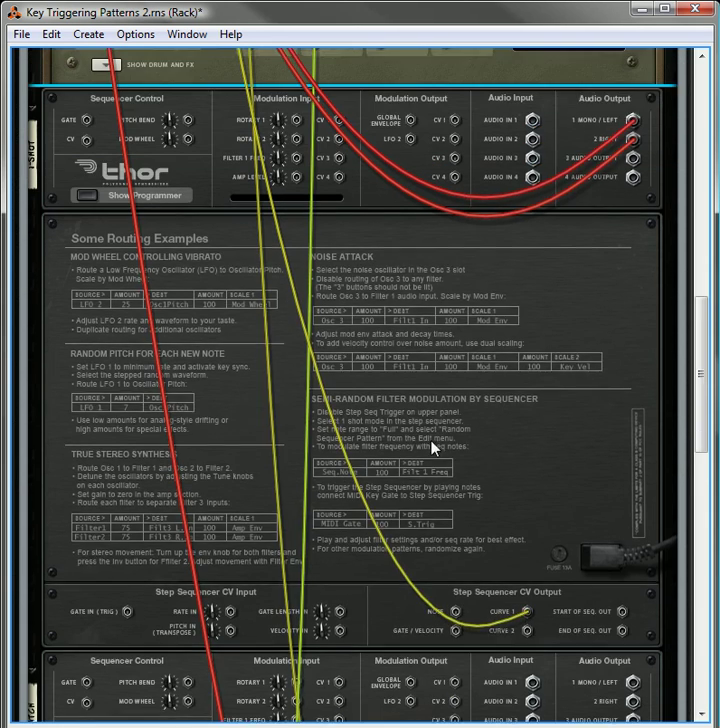
scroll(432, 447, "up", 7)
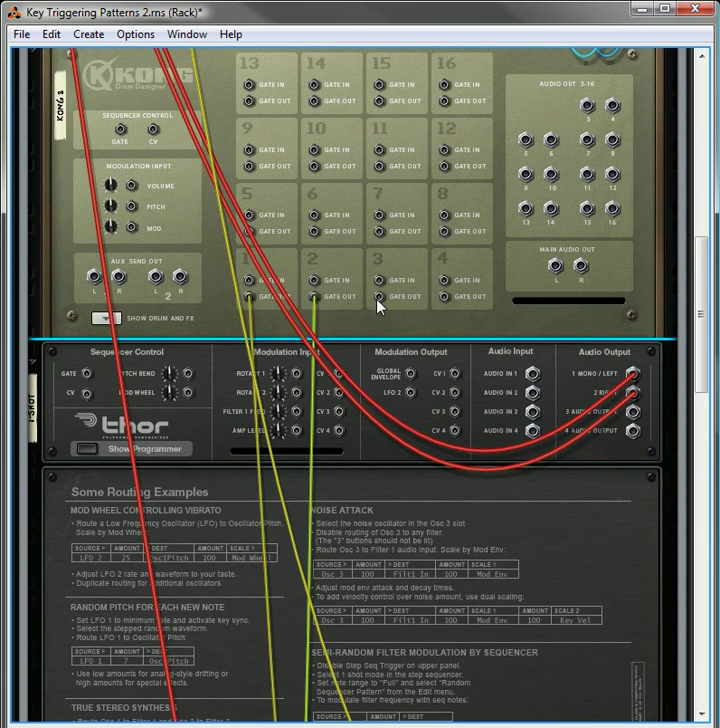
left_click_drag(378, 302, 342, 384)
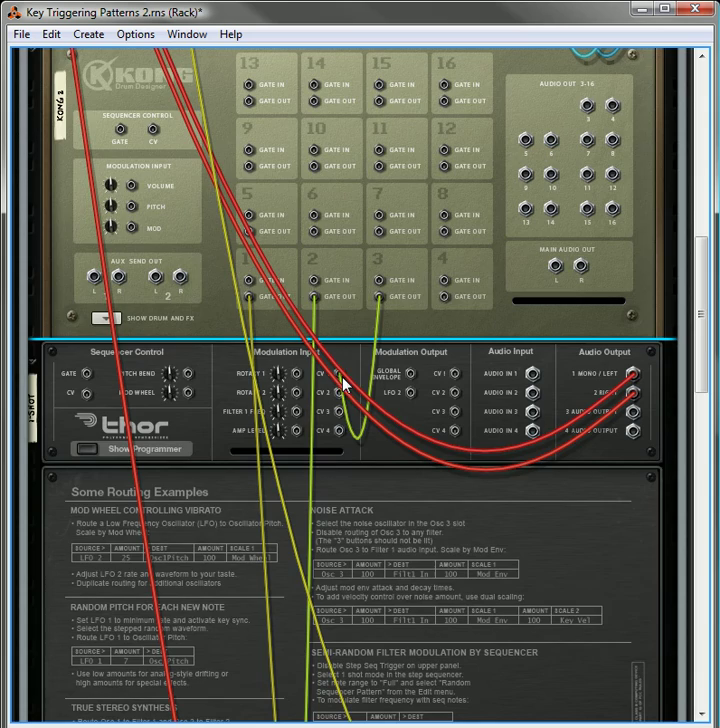
key("Tab")
- Test Kong pad 3, hide the 1-SHOT programmer, and fold the 1-SHOT and LATCH Thors to strips
scroll(420, 230, "down", 2)
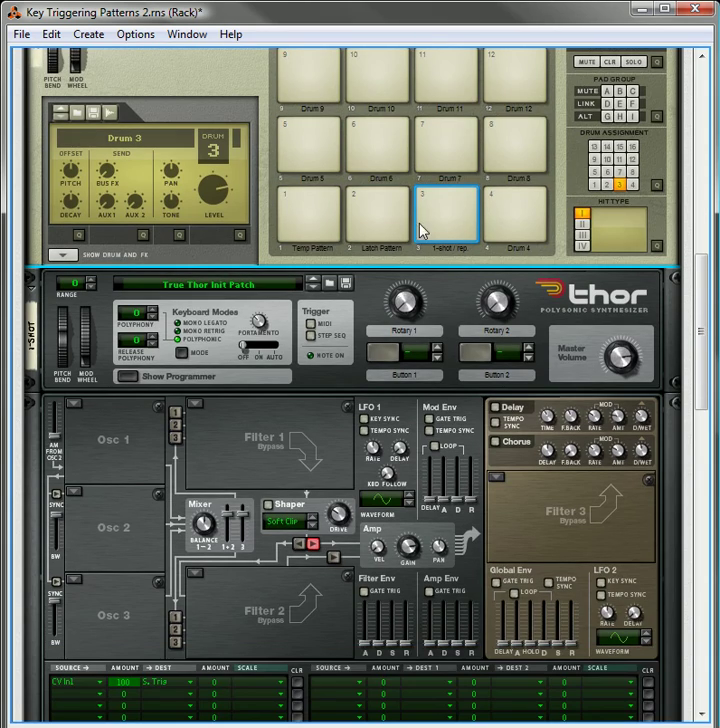
left_click(421, 230)
scroll(297, 512, "down", 5)
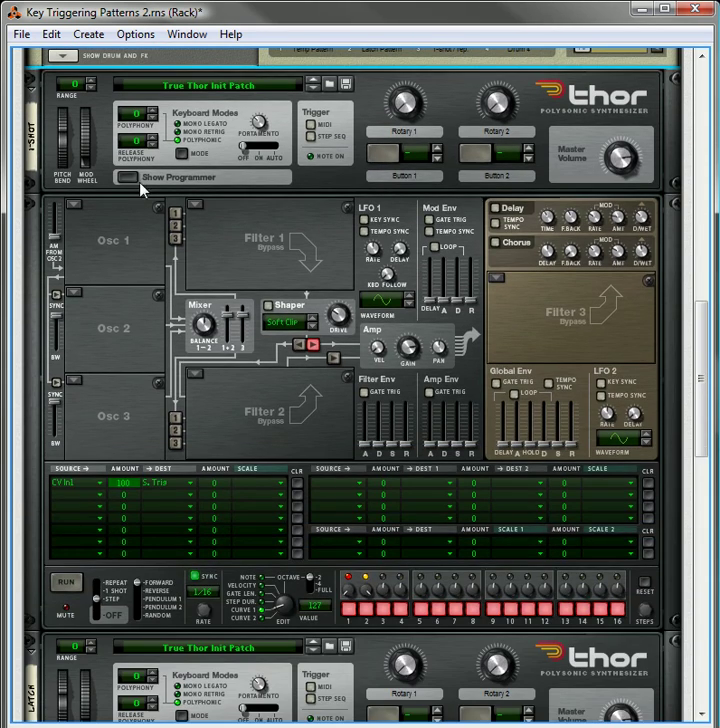
left_click(128, 178)
left_click(34, 86)
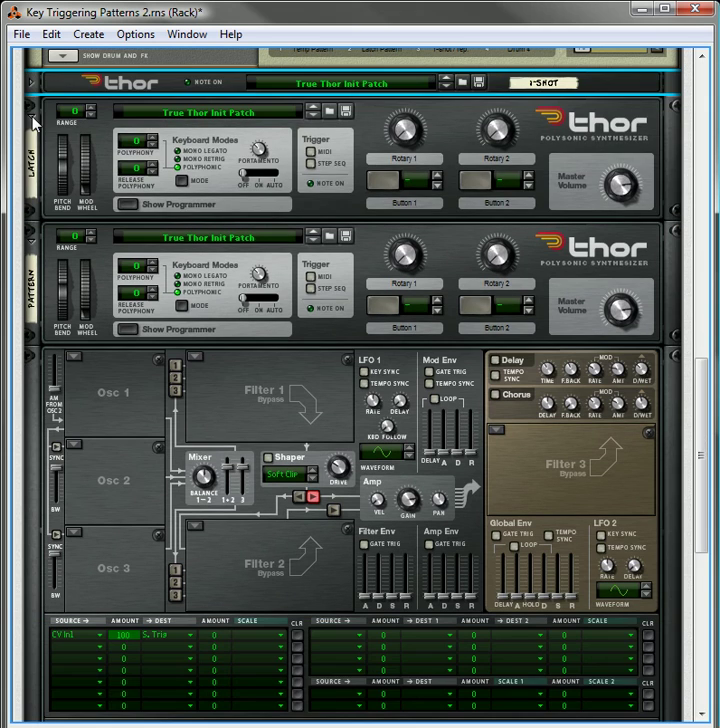
left_click(34, 122)
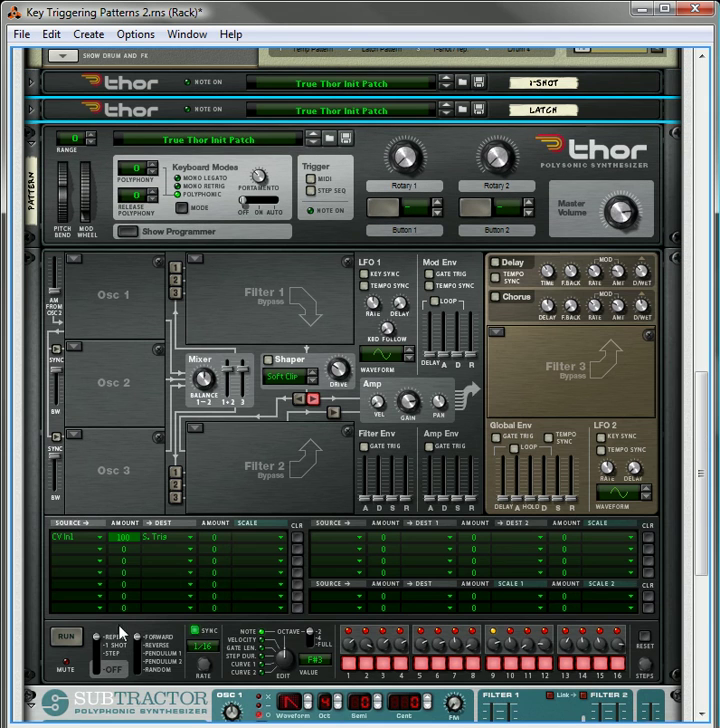
- Select the Kong module and hit the 1-shot / rep pad to test it
scroll(405, 195, "up", 1)
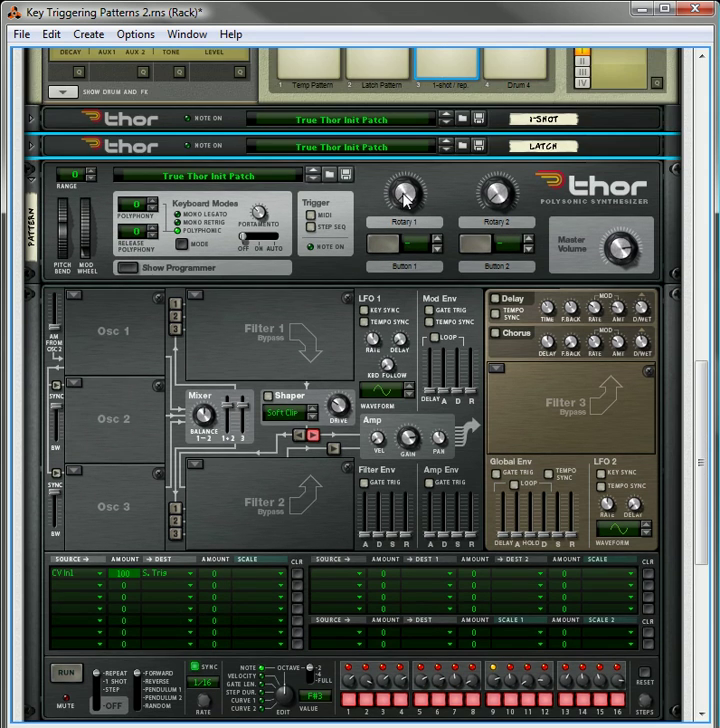
left_click(461, 78)
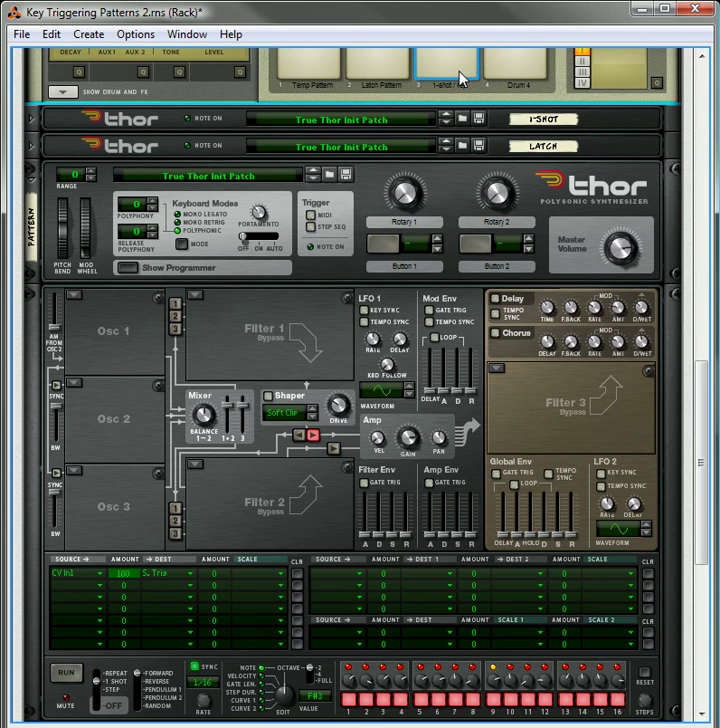
left_click(461, 78)
scroll(252, 304, "up", 5)
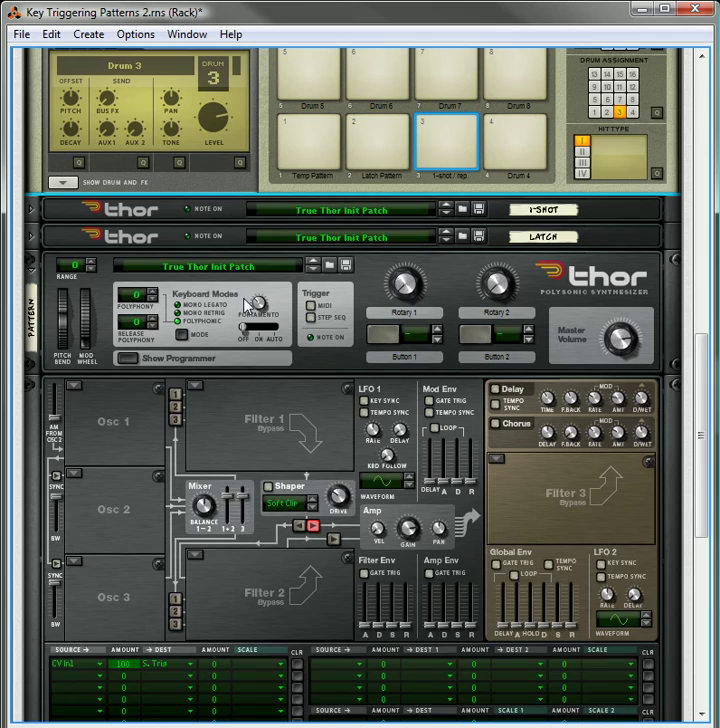
- Hide the PATTERN Thor's programmer and fold it into a slim strip
left_click(131, 488)
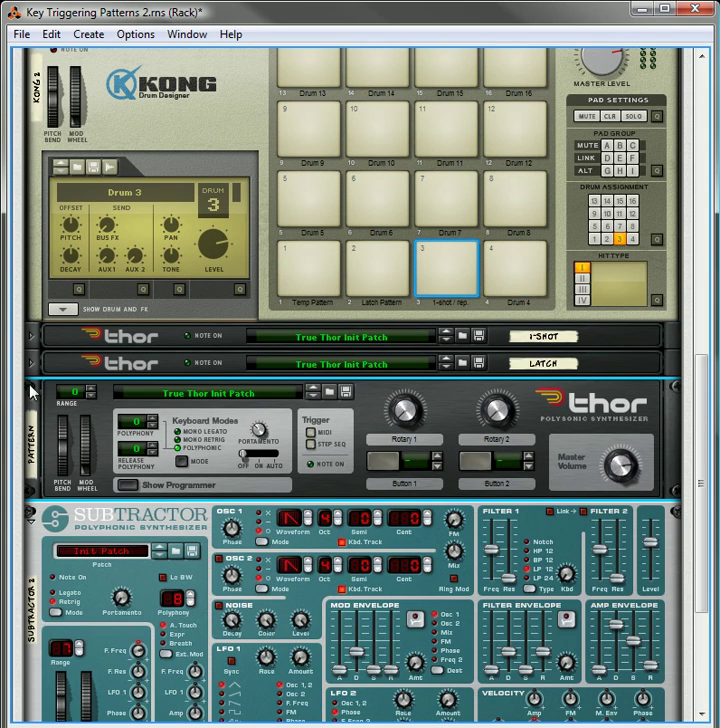
left_click(32, 387)
scroll(295, 404, "up", 2)
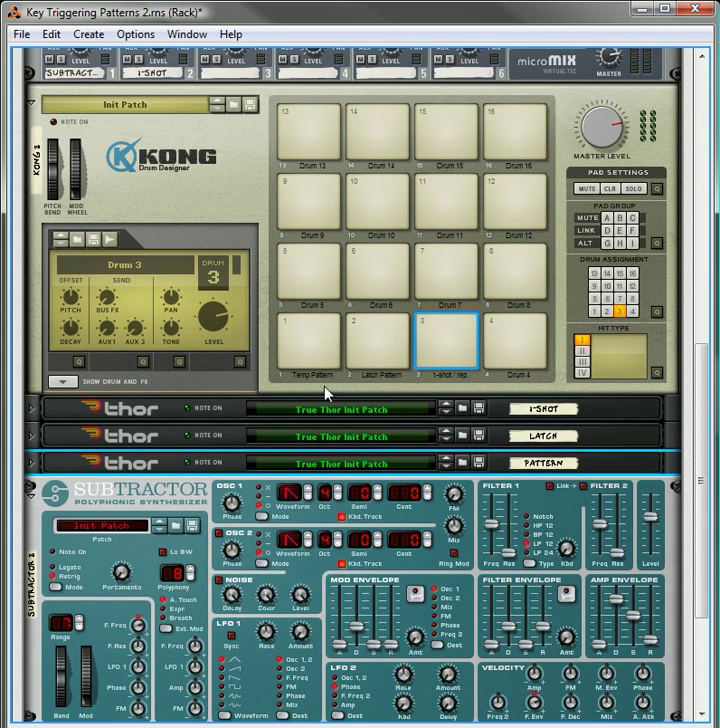
- Audition the Temp Pattern, Latch Pattern and 1-shot / rep pads on Kong repeatedly
left_click(321, 355)
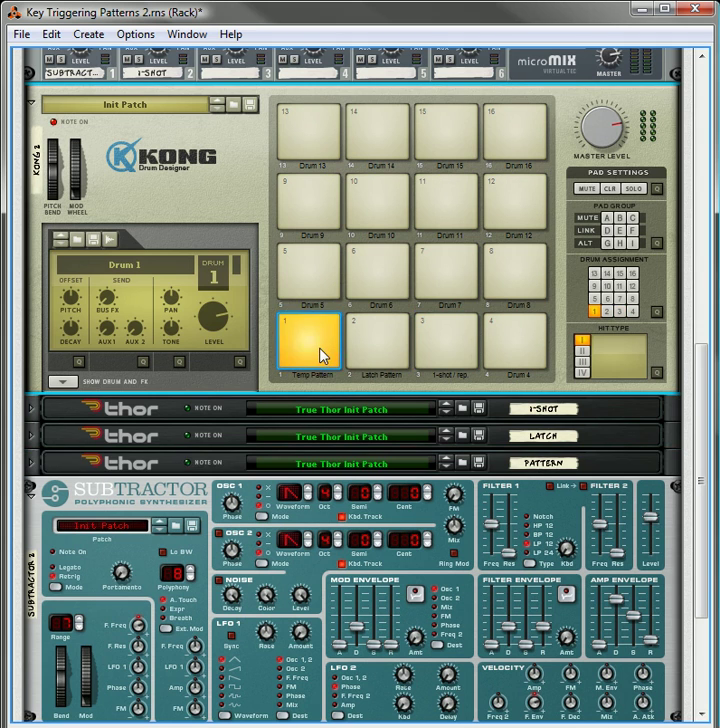
left_click(321, 355)
left_click(390, 336)
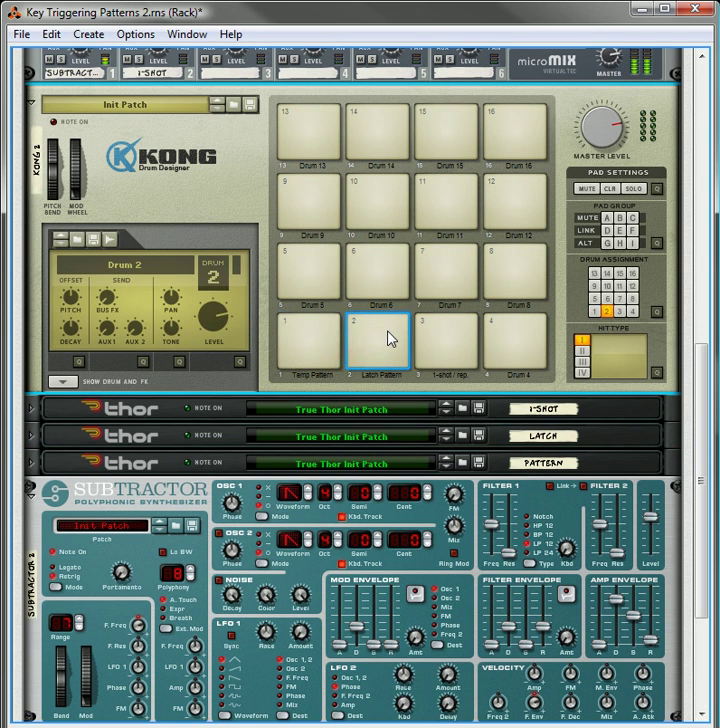
left_click(390, 337)
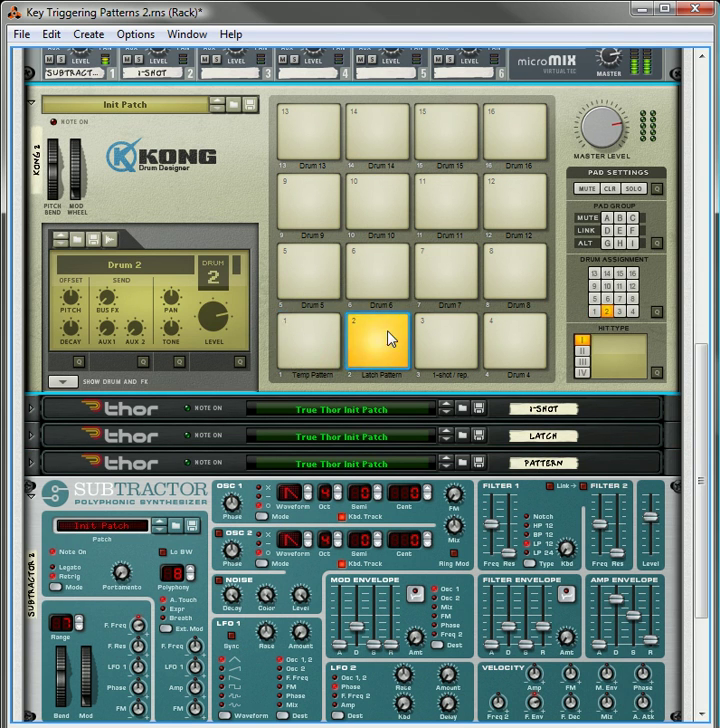
left_click(443, 348)
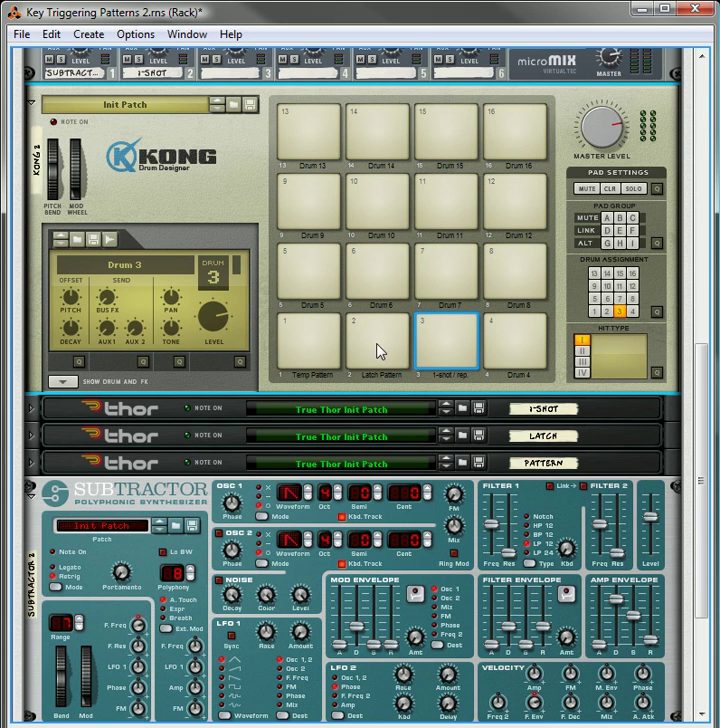
left_click(315, 349)
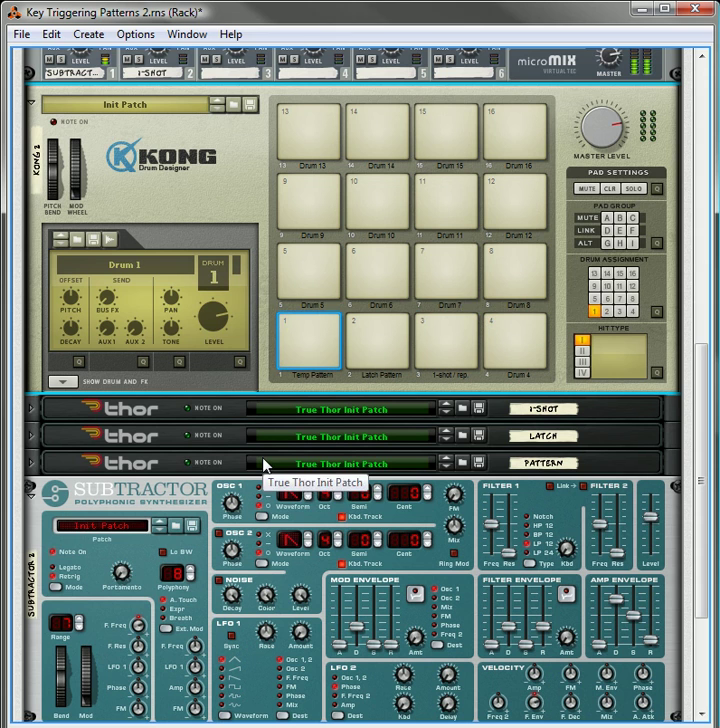
left_click(381, 338)
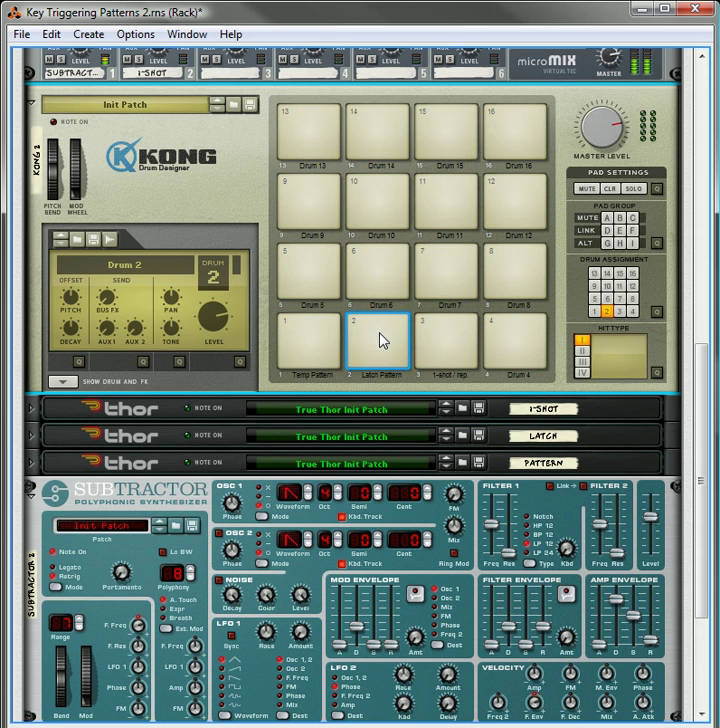
left_click(443, 338)
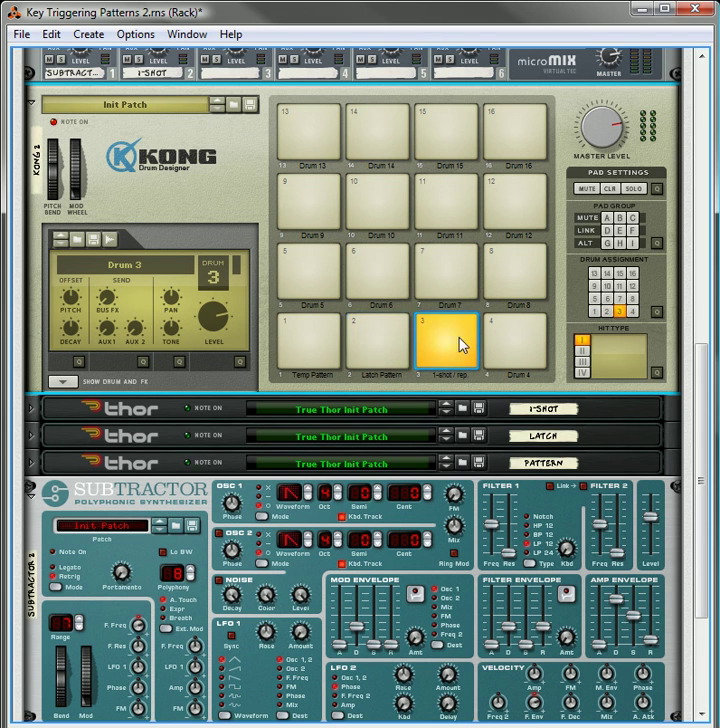
left_click(324, 345)
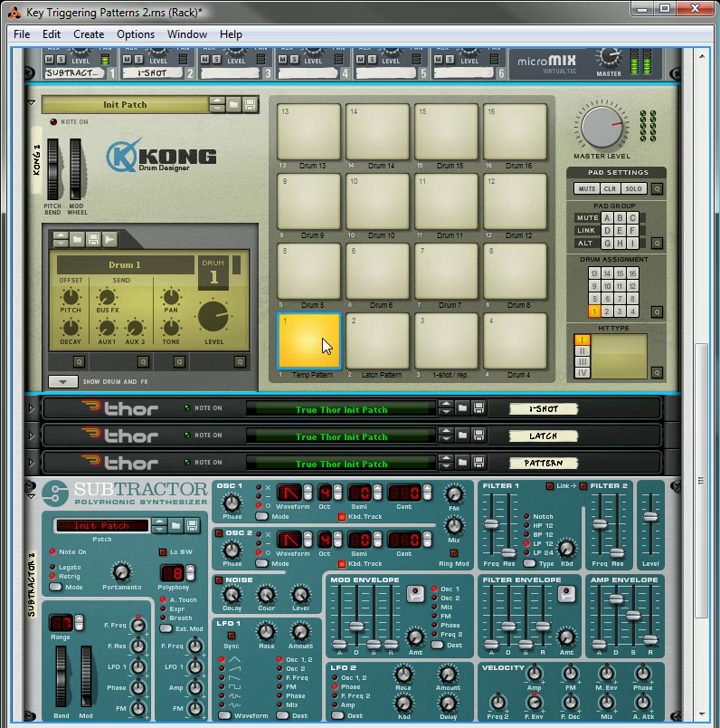
left_click(386, 346)
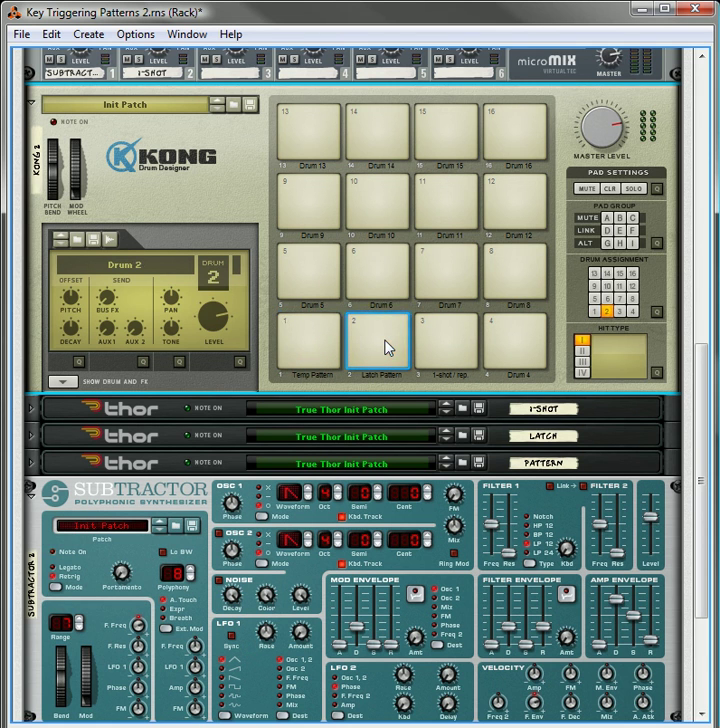
left_click(386, 347)
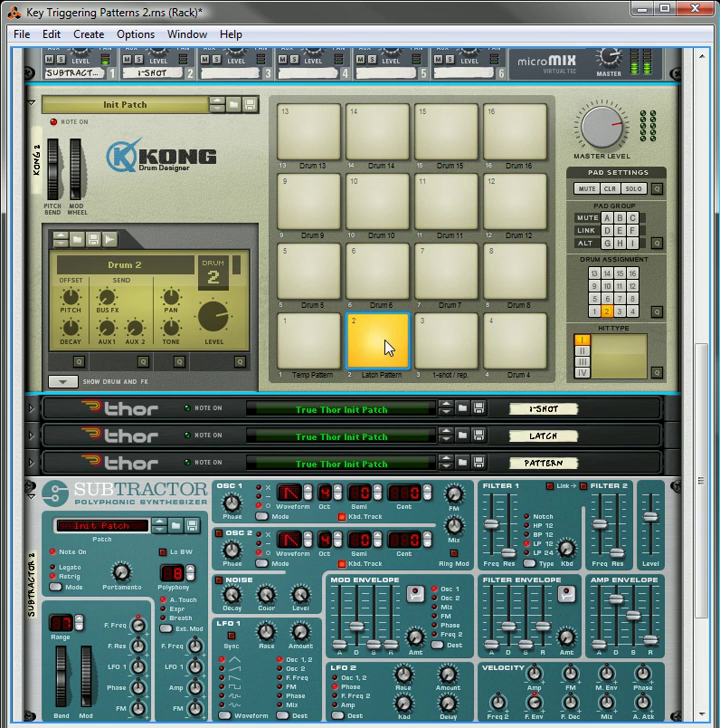